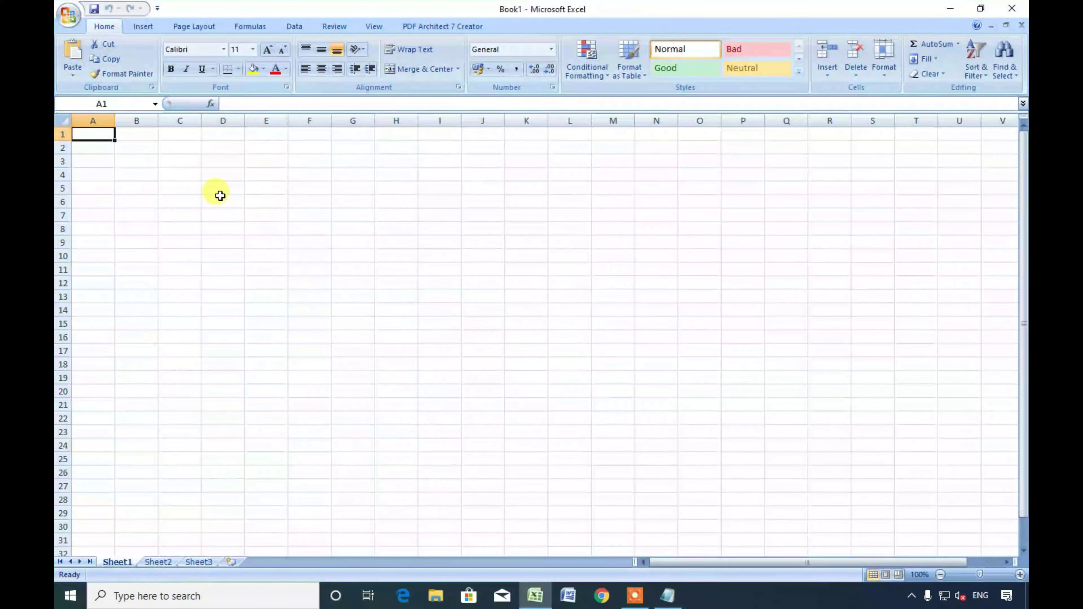
# Enter 798 in cell D6, abandoning the =spe formula started in E6.
pyautogui.click(221, 198)
pyautogui.write('798')
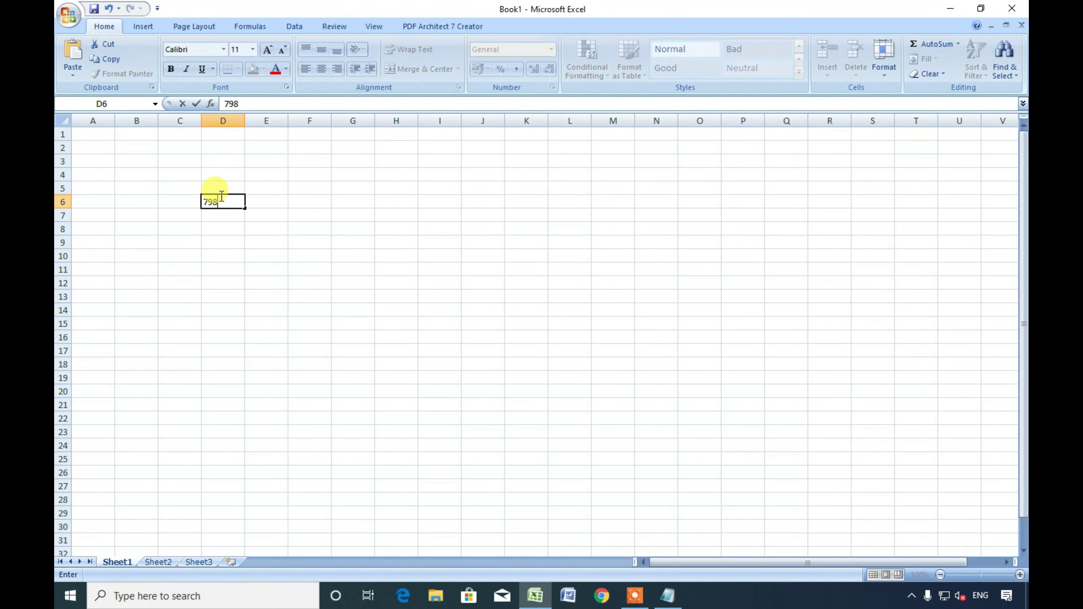
pyautogui.press('Tab')
pyautogui.write('=s')
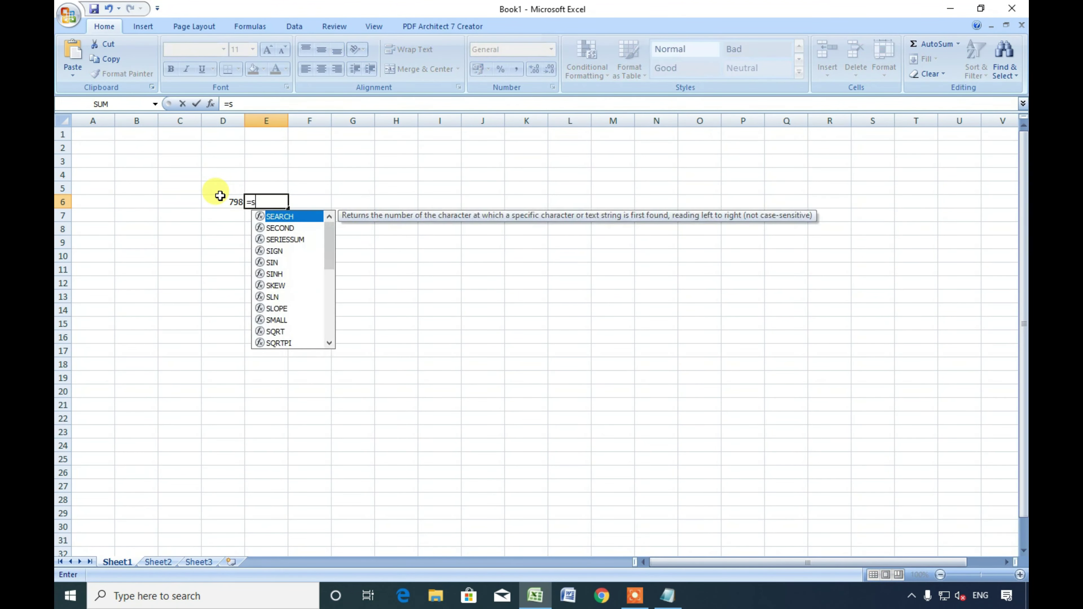
pyautogui.write('pe')
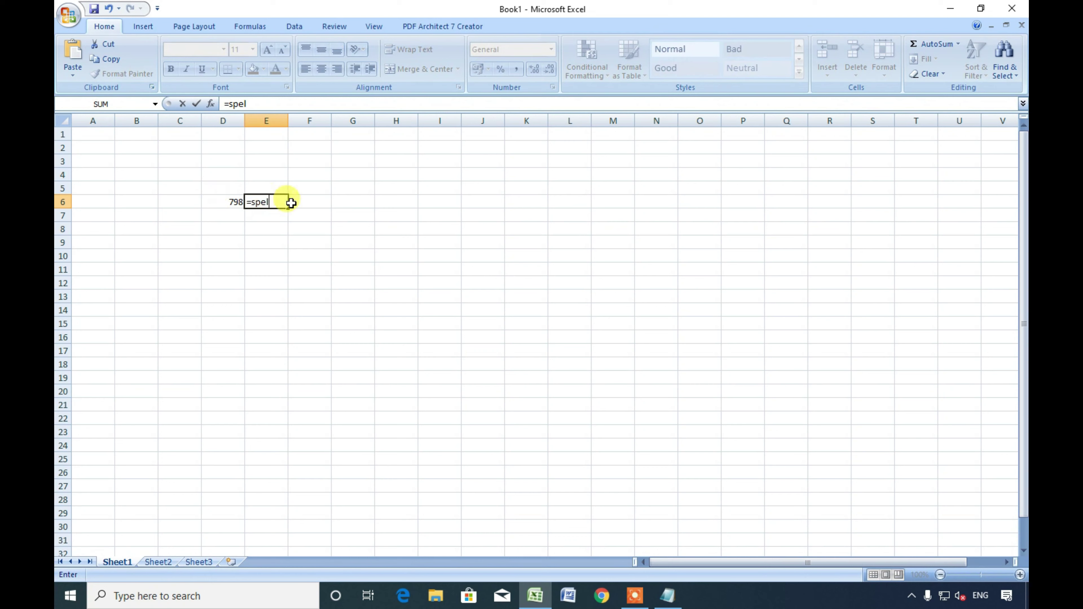
pyautogui.press('Escape')
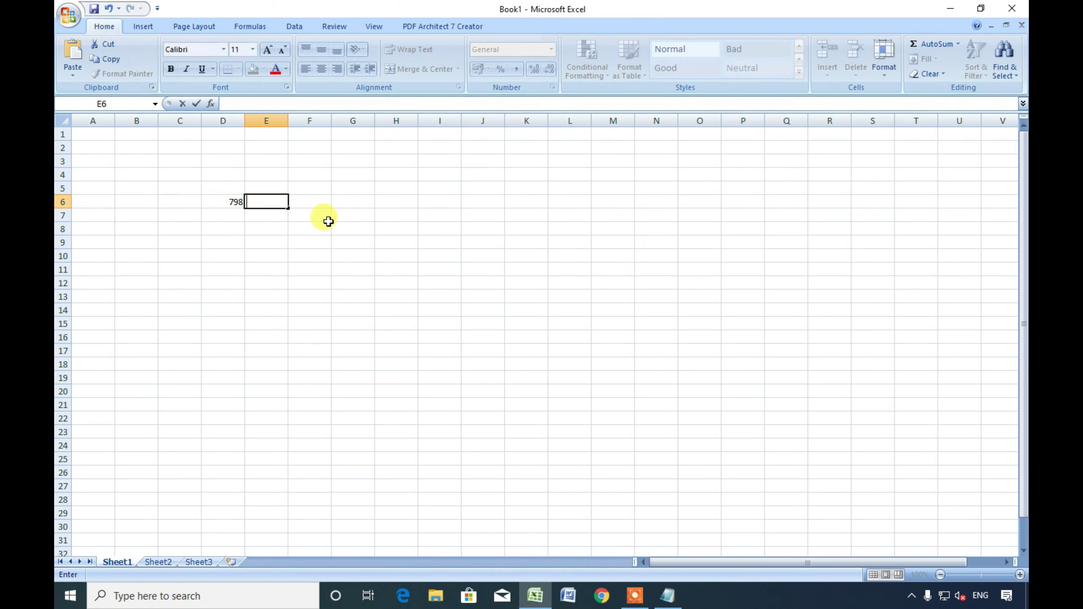
# Insert a new blank code module, Module1, in the VBA editor.
pyautogui.click(393, 339)
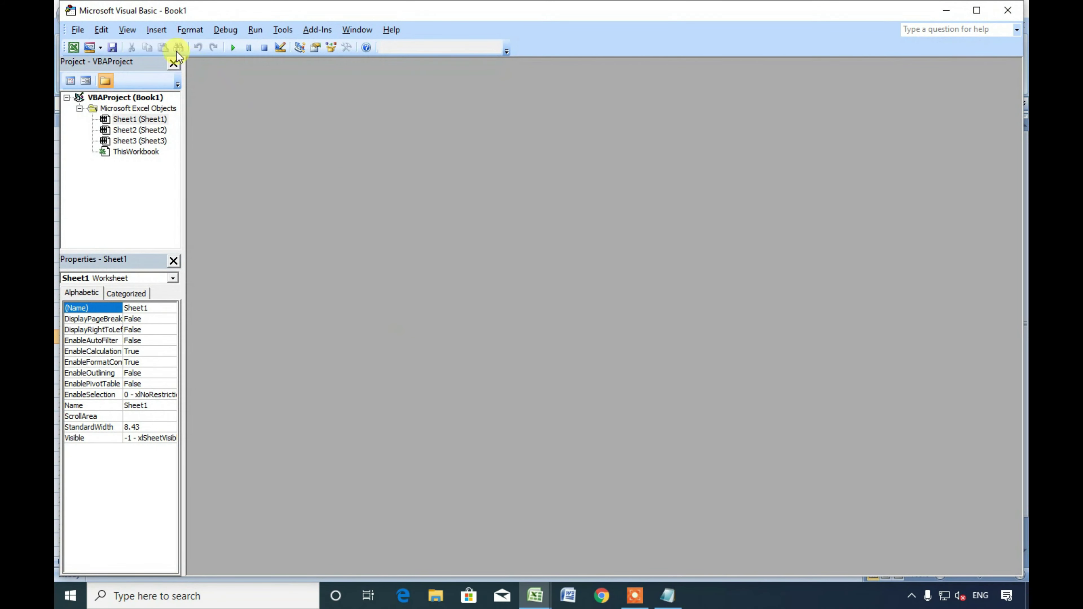
pyautogui.click(160, 30)
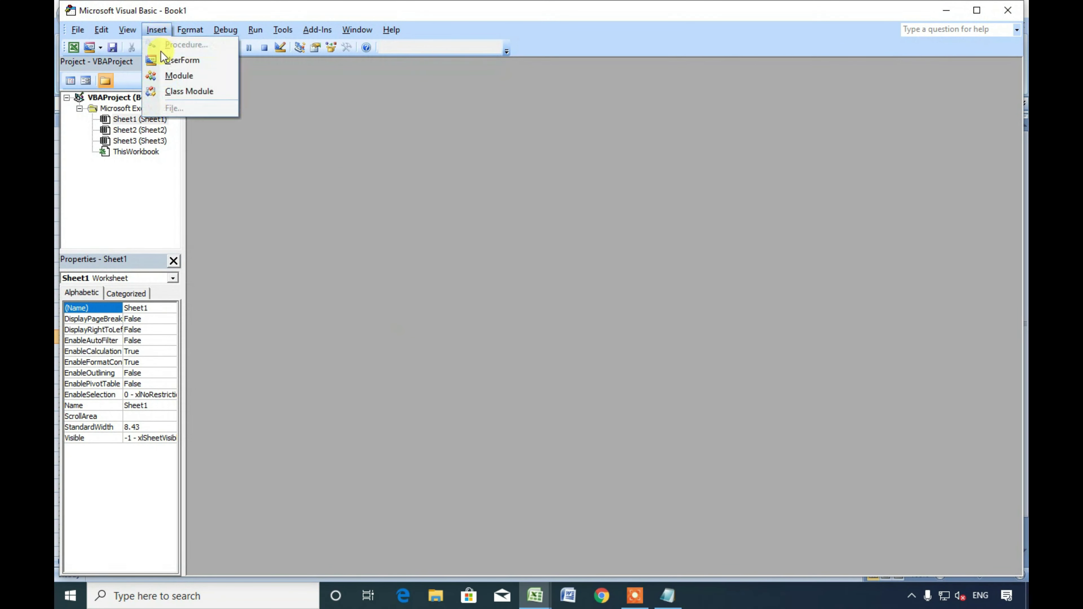
pyautogui.click(176, 77)
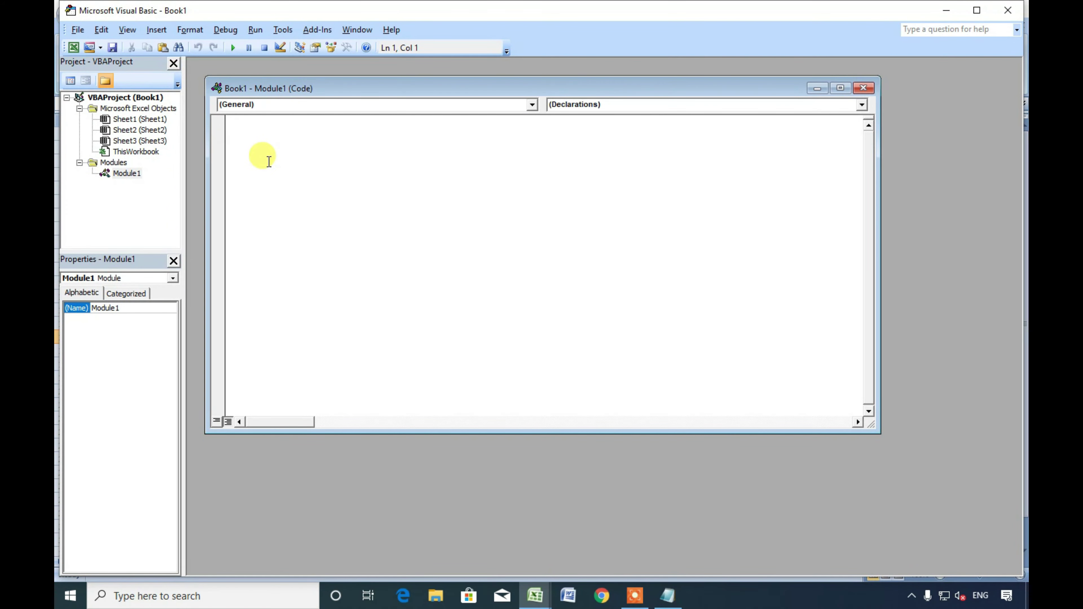
# Copy all the SpellNumber function code from Notepad and paste it into Module1.
pyautogui.click(667, 595)
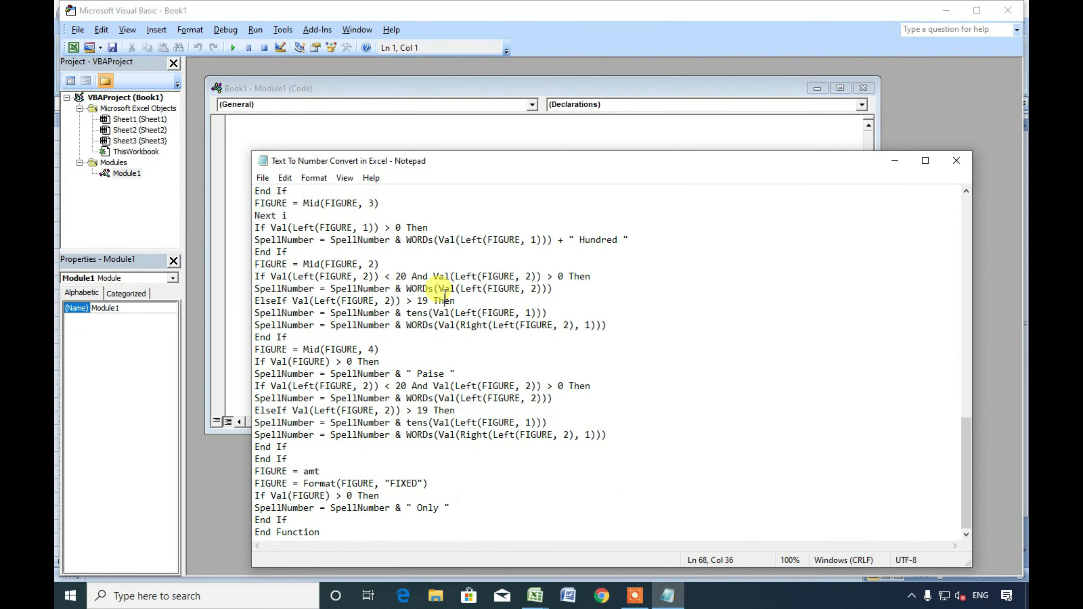
pyautogui.hotkey('ctrl', 'a')
pyautogui.rightClick(399, 298)
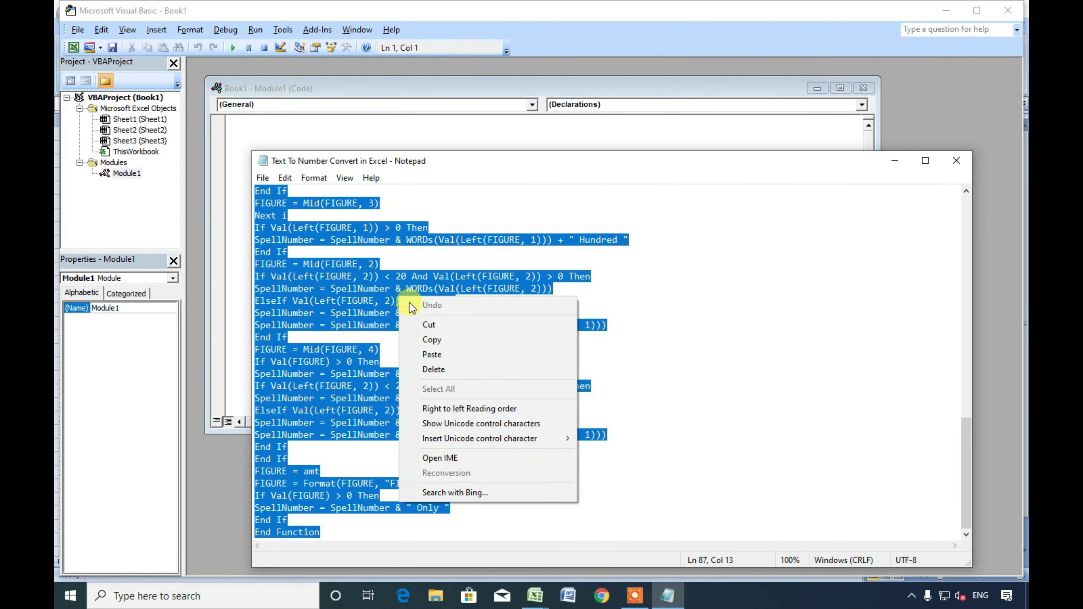
pyautogui.click(450, 341)
pyautogui.click(378, 121)
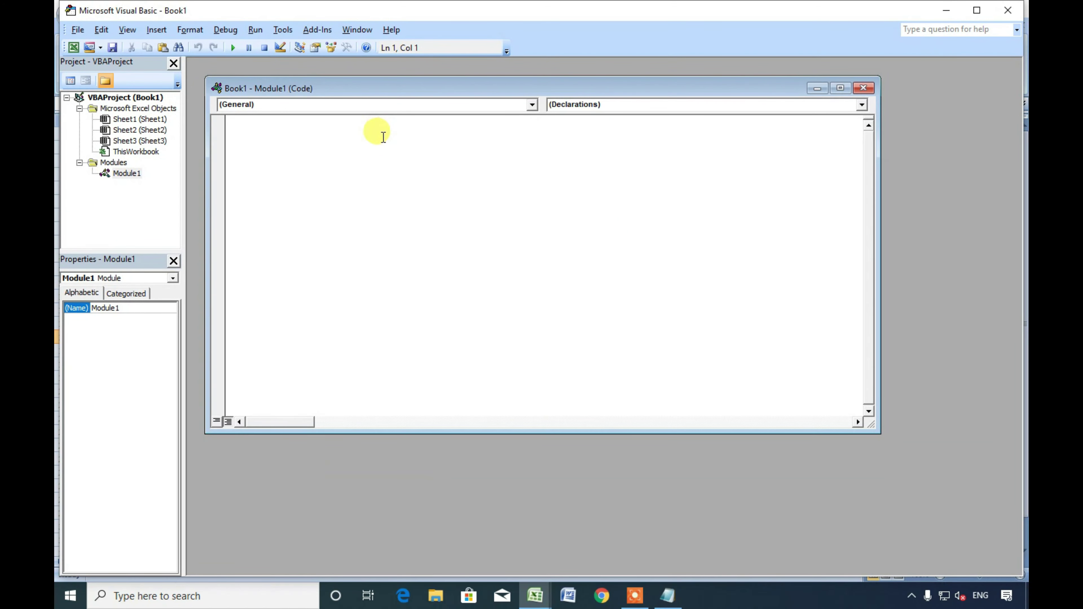
pyautogui.hotkey('ctrl', 'v')
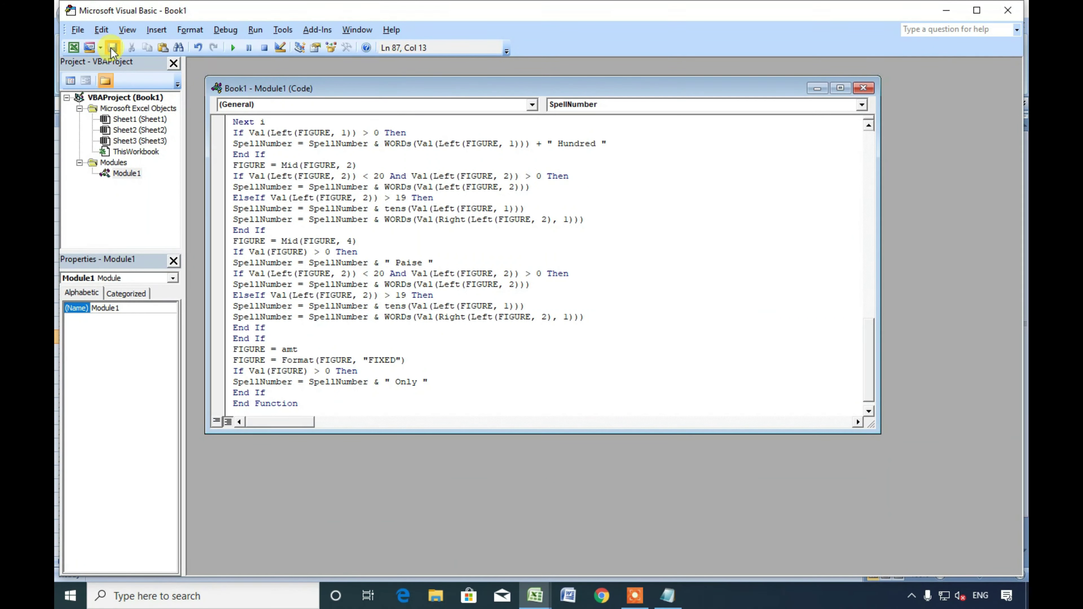
# Save the workbook on the Desktop as Book1.xlsm, type Excel Macro-Enabled Workbook.
pyautogui.click(113, 48)
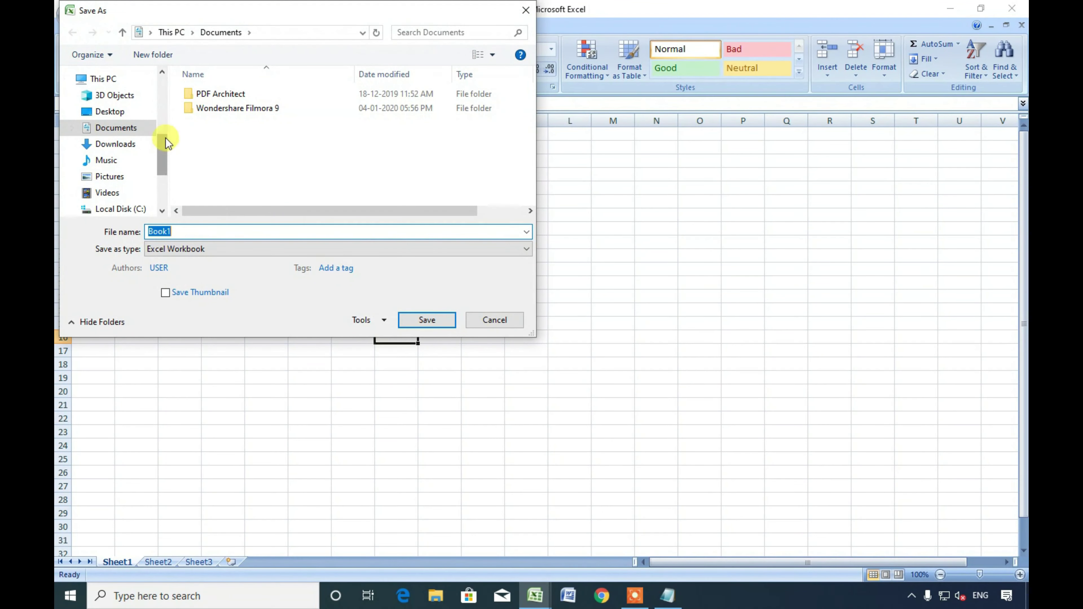
pyautogui.moveTo(163, 147); pyautogui.dragTo(168, 97)
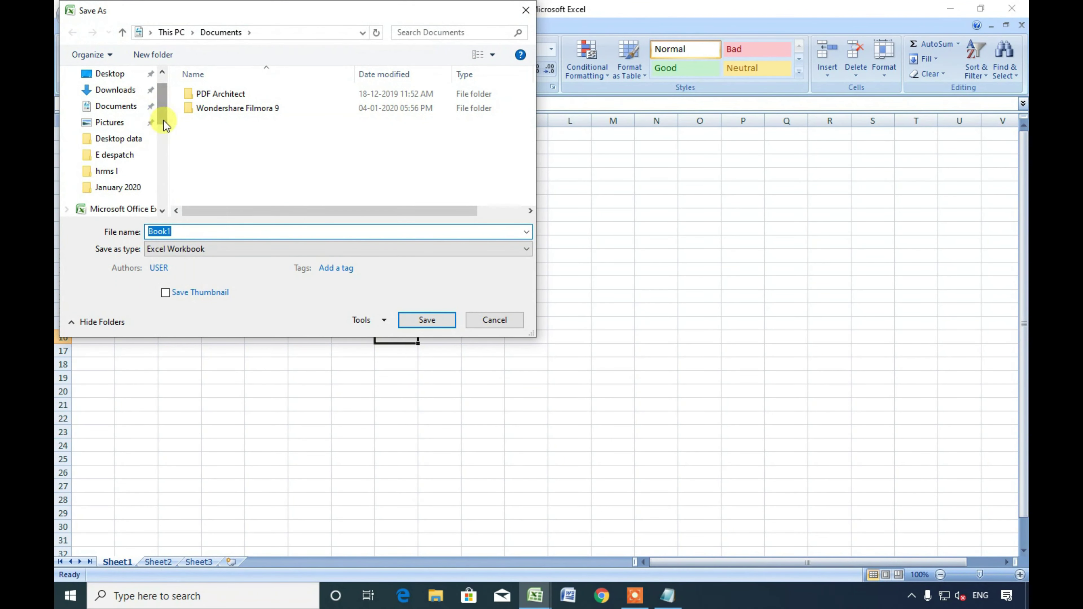
pyautogui.click(113, 74)
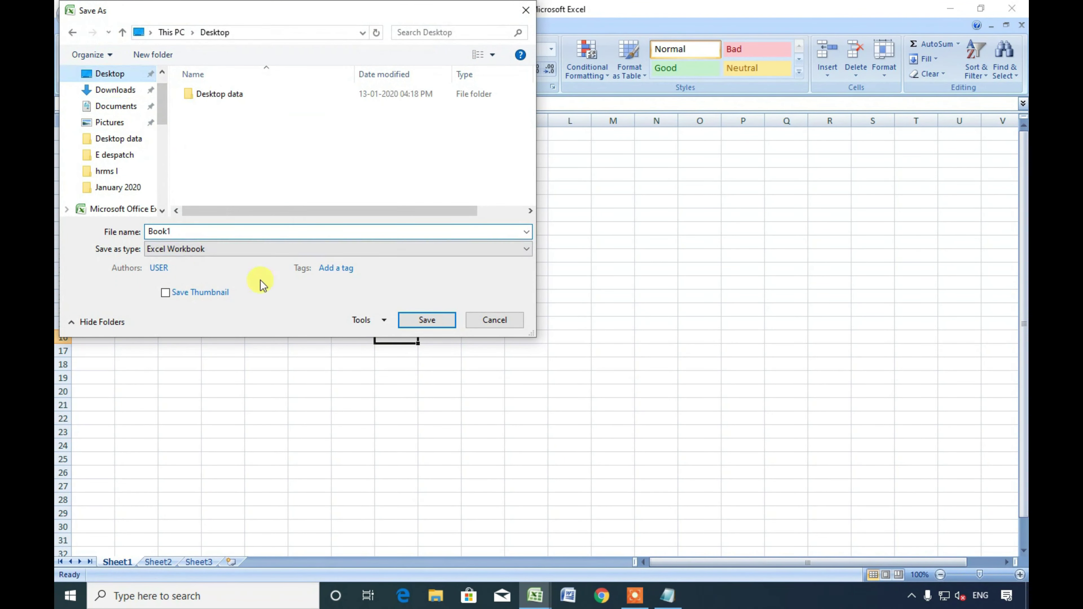
pyautogui.click(251, 248)
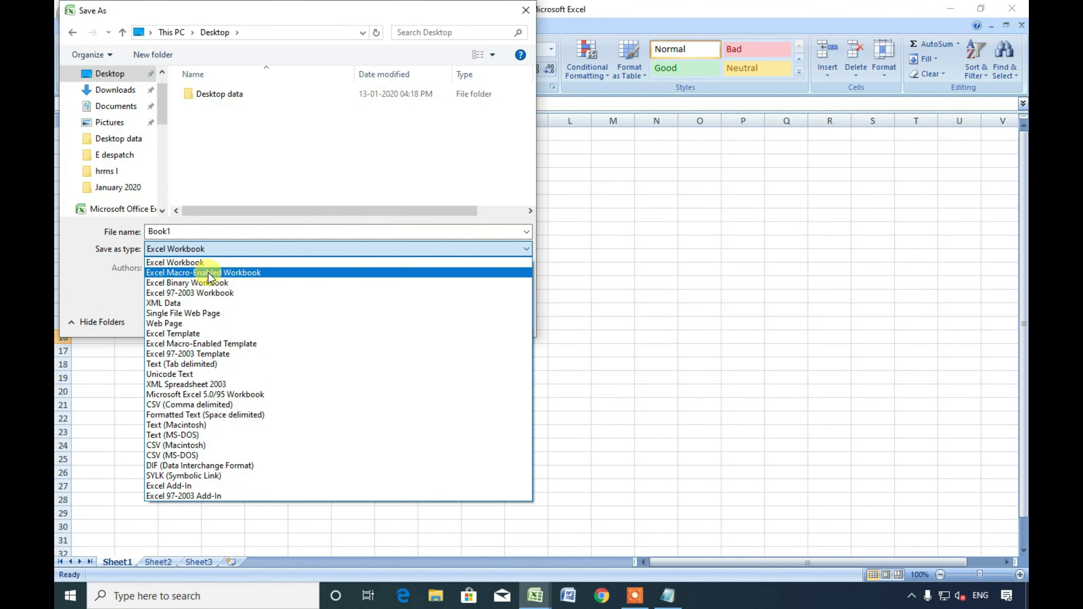
pyautogui.click(211, 273)
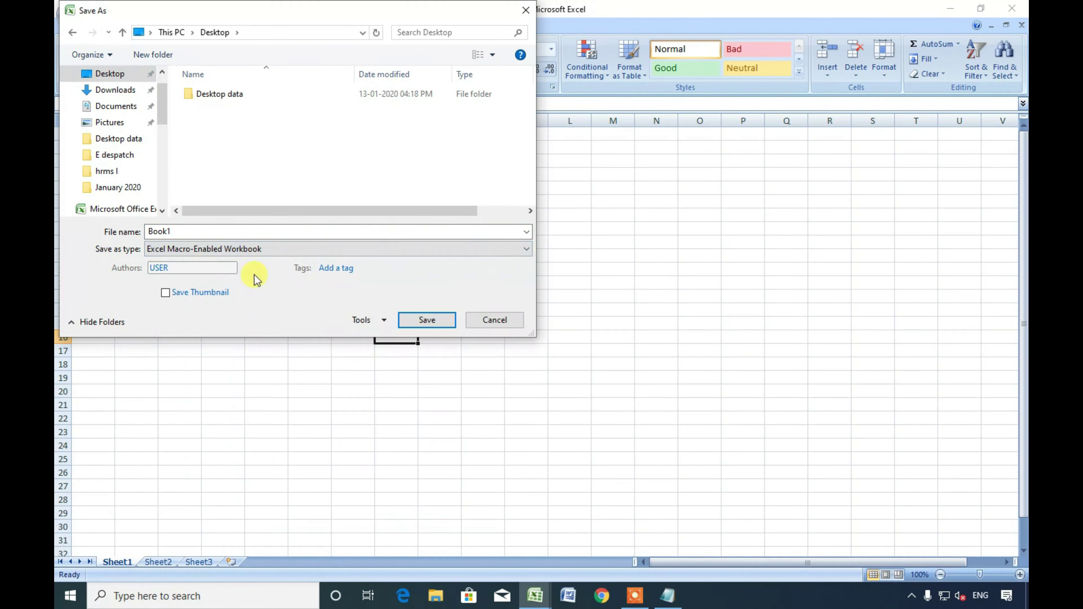
pyautogui.click(421, 319)
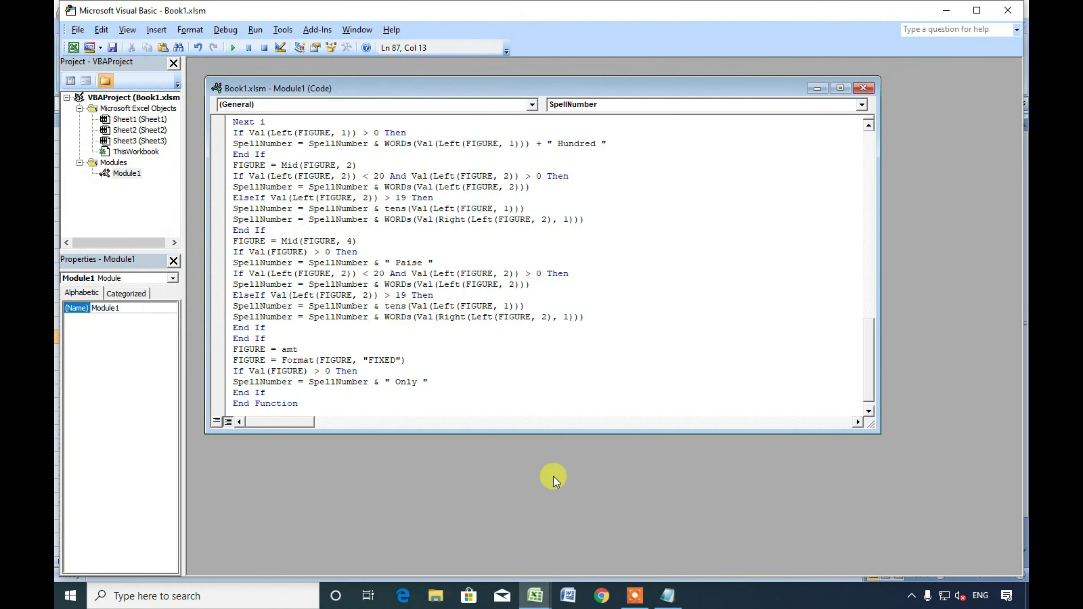
# Enter =SpellNumber(D6) in E8 and widen column E to show the spelled-out words.
pyautogui.moveTo(535, 595)
pyautogui.click(458, 507)
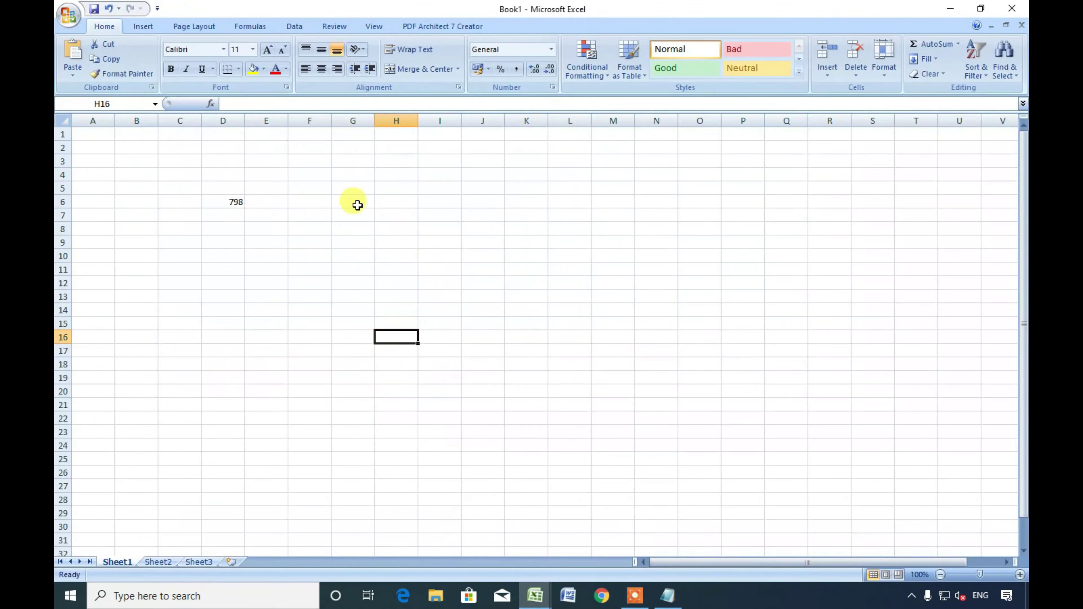
pyautogui.click(285, 228)
pyautogui.write('=')
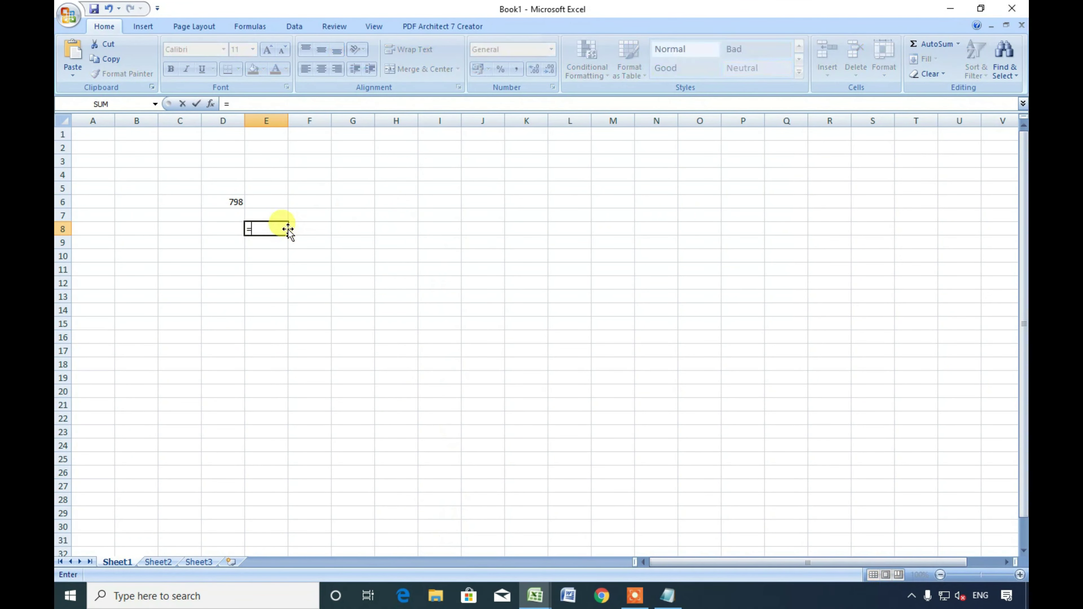
pyautogui.write('spe')
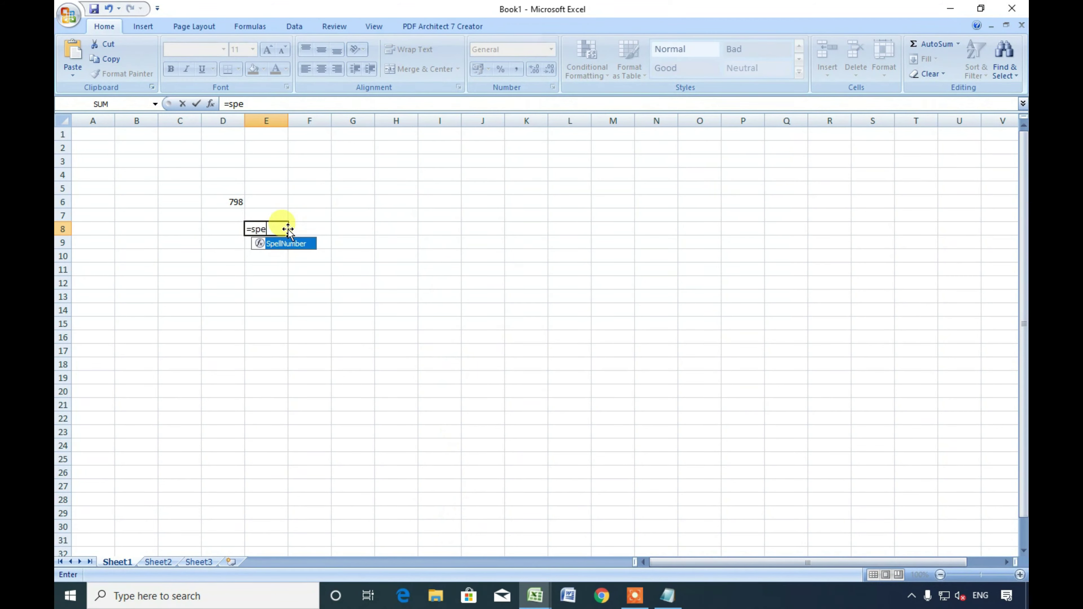
pyautogui.press('Tab')
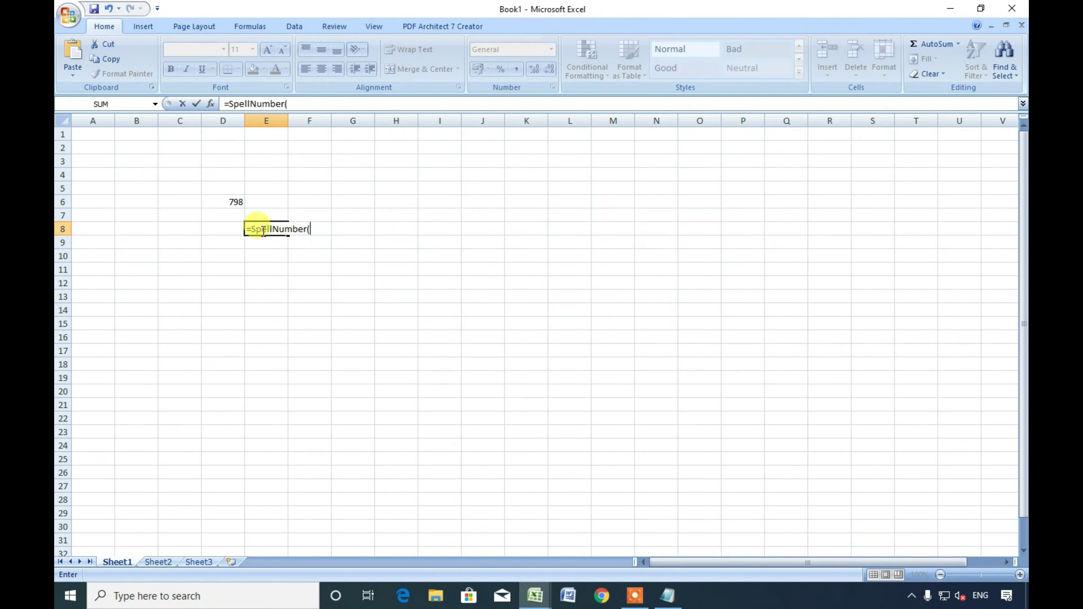
pyautogui.click(239, 204)
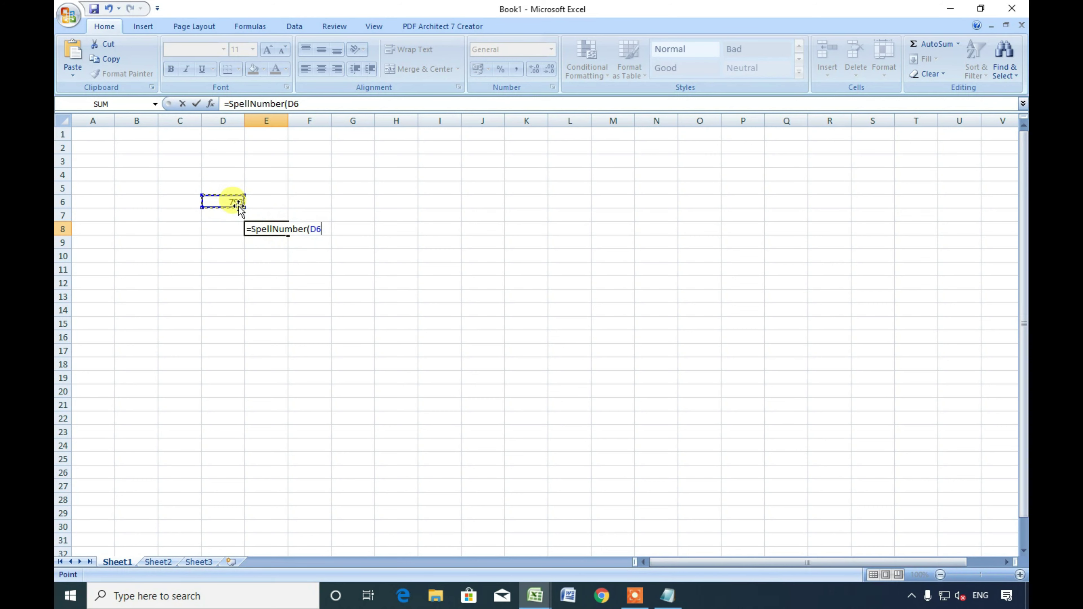
pyautogui.press('Return')
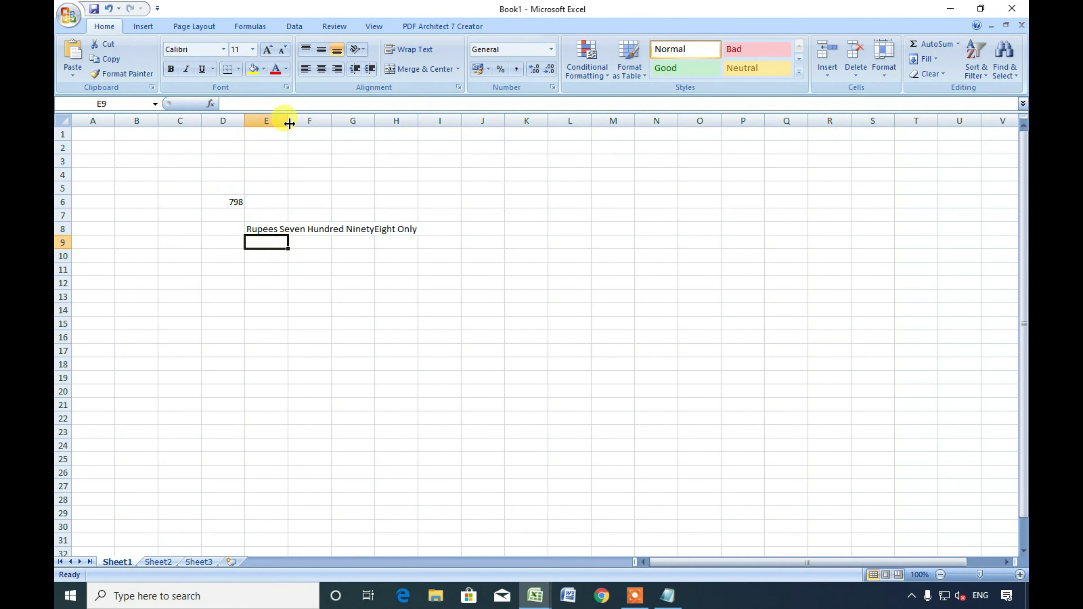
pyautogui.moveTo(288, 121); pyautogui.dragTo(453, 142)
# Extend D6 downward and copy E8's formula to row 16, then clear the copies in E9:E16.
pyautogui.click(284, 361)
pyautogui.click(271, 291)
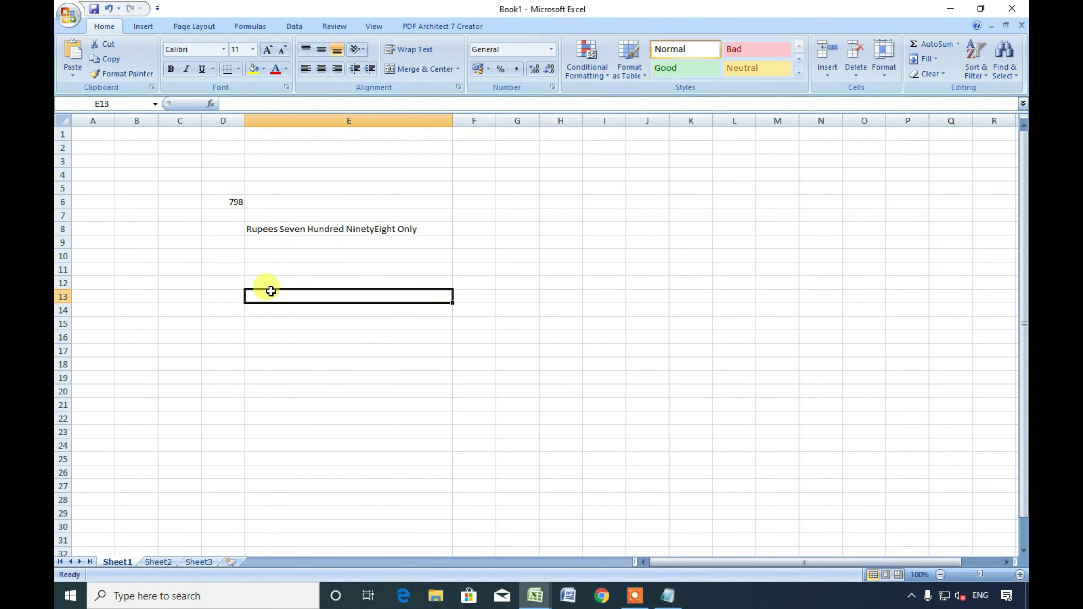
pyautogui.click(221, 202)
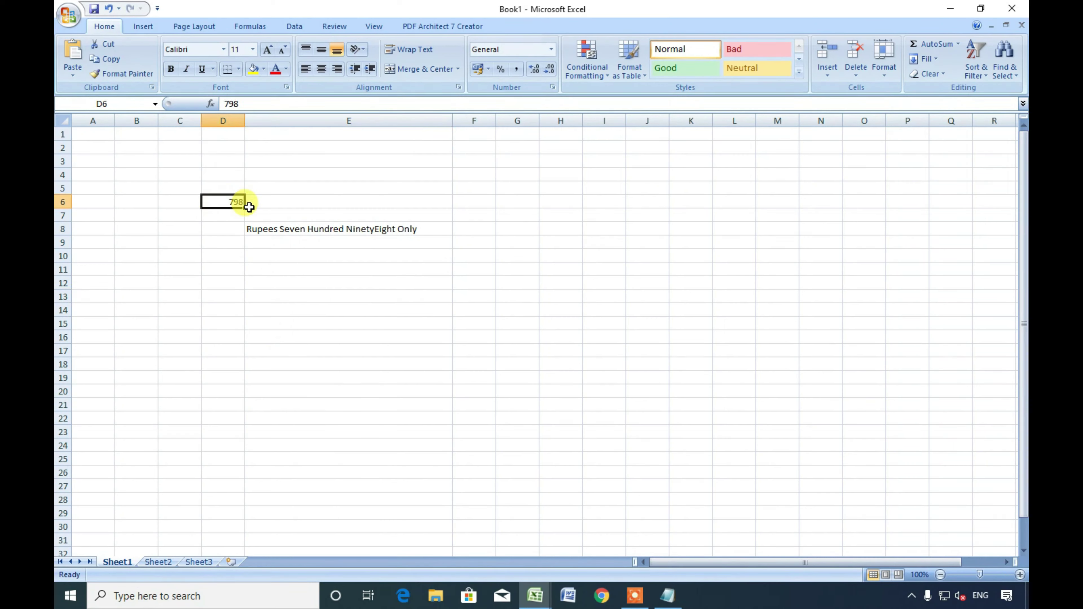
pyautogui.moveTo(244, 208); pyautogui.dragTo(245, 393)
pyautogui.click(416, 229)
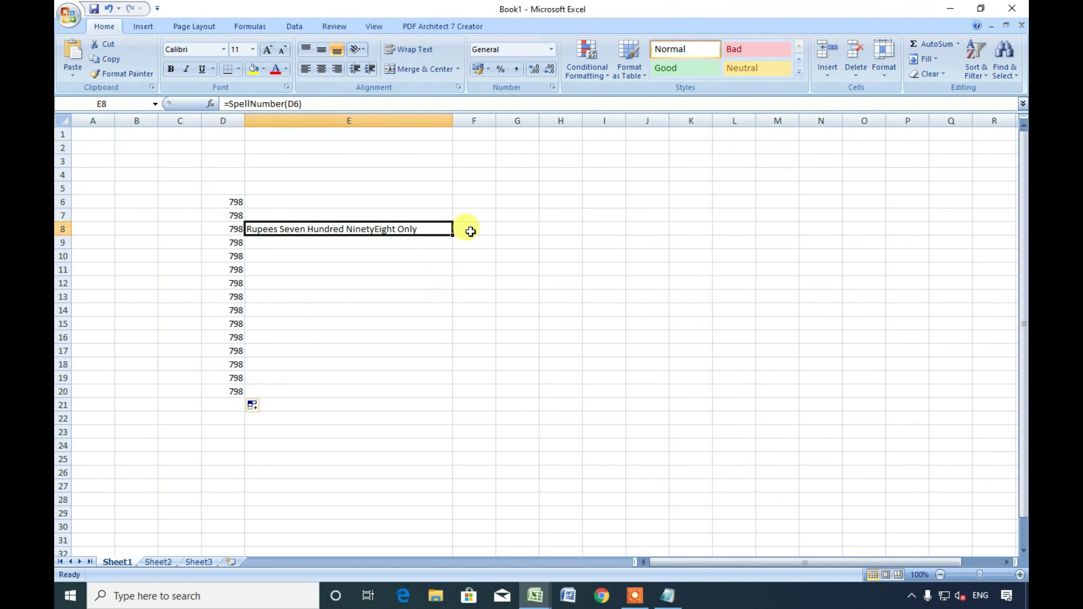
pyautogui.moveTo(453, 235); pyautogui.dragTo(452, 347)
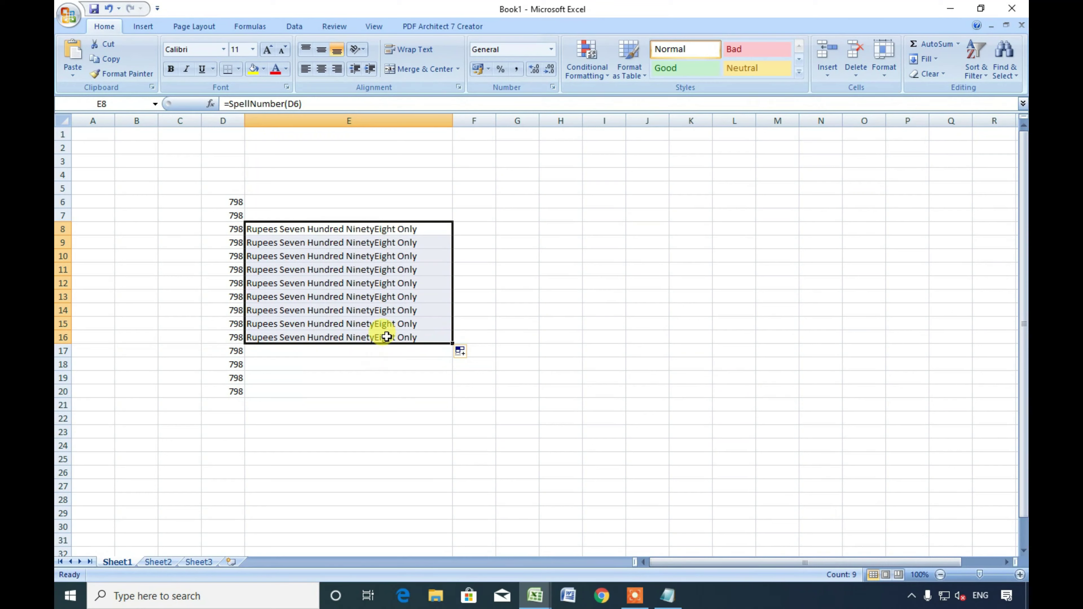
pyautogui.moveTo(387, 337); pyautogui.dragTo(376, 244)
pyautogui.press('Delete')
pyautogui.click(316, 387)
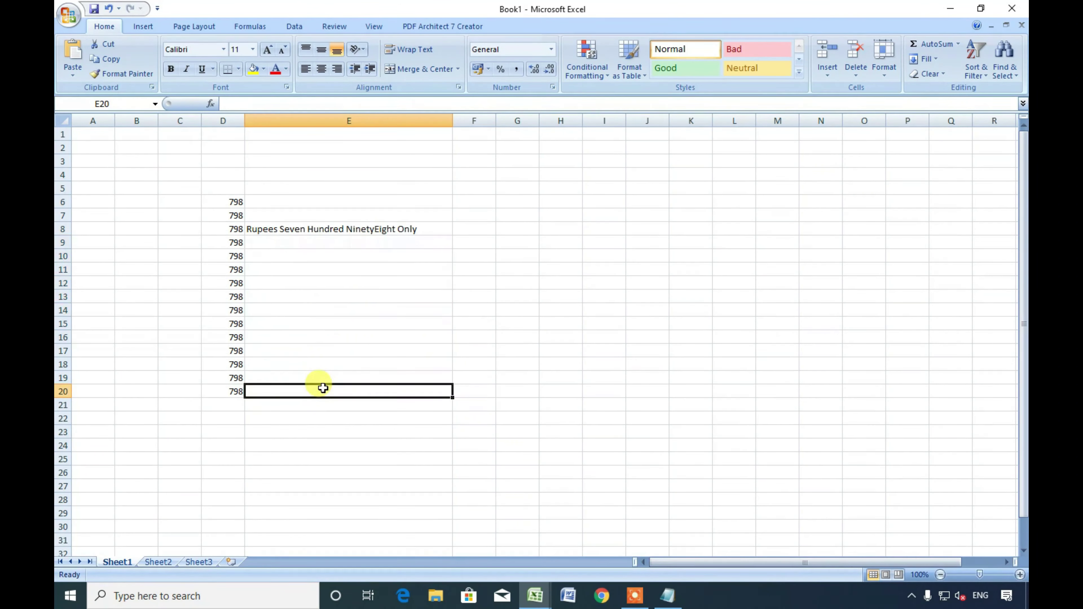
pyautogui.click(293, 244)
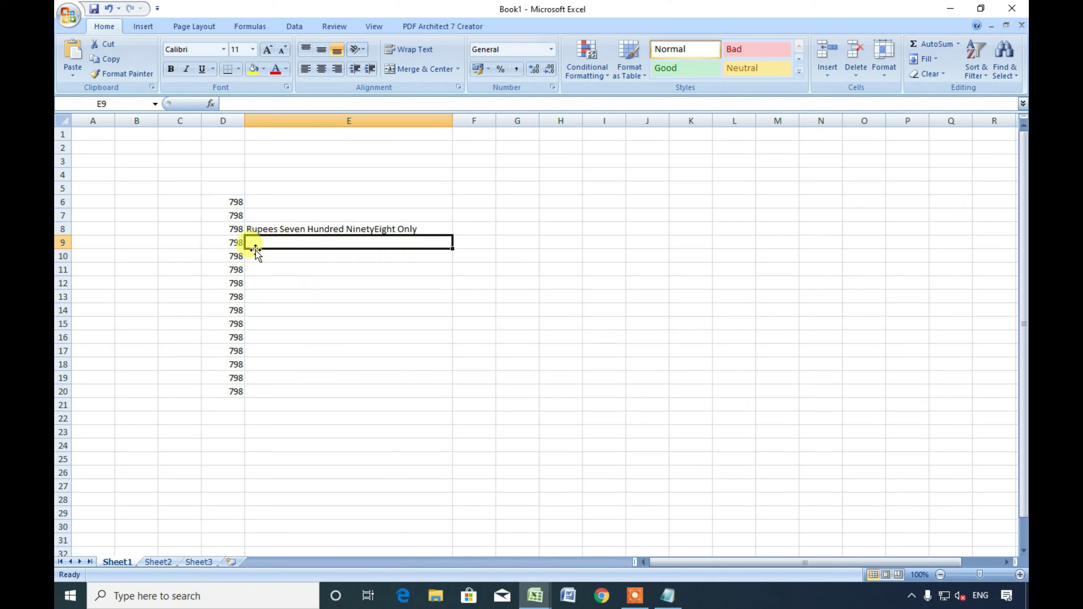
# Enter 800 in D10 and continue the count-by-2 series down to D23.
pyautogui.click(223, 252)
pyautogui.write('800')
pyautogui.press('Return')
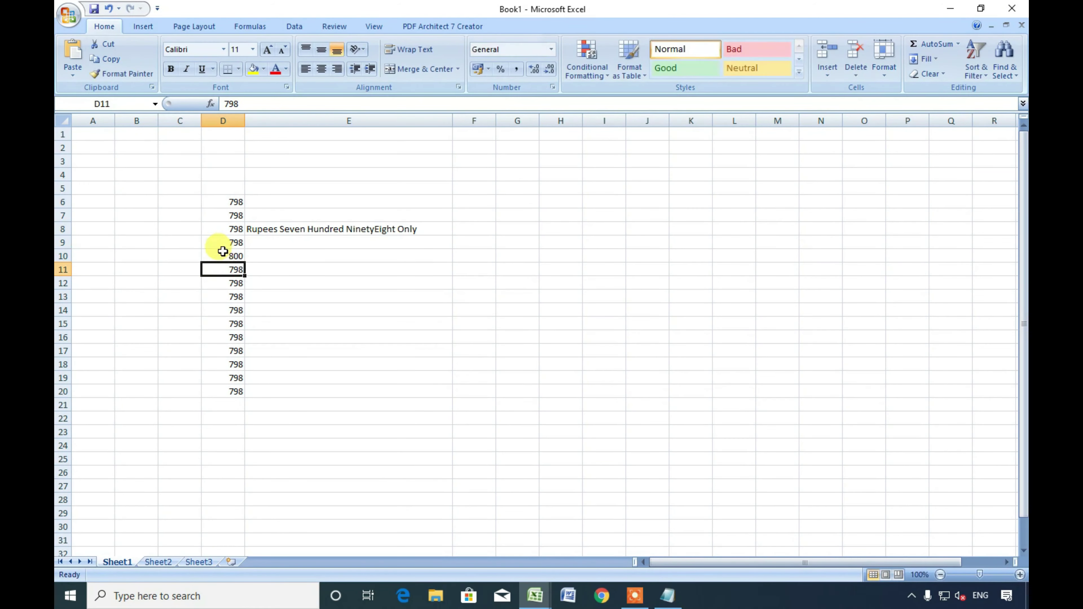
pyautogui.moveTo(223, 242); pyautogui.dragTo(241, 433)
# Fill E8's SpellNumber formula down to E25.
pyautogui.click(429, 228)
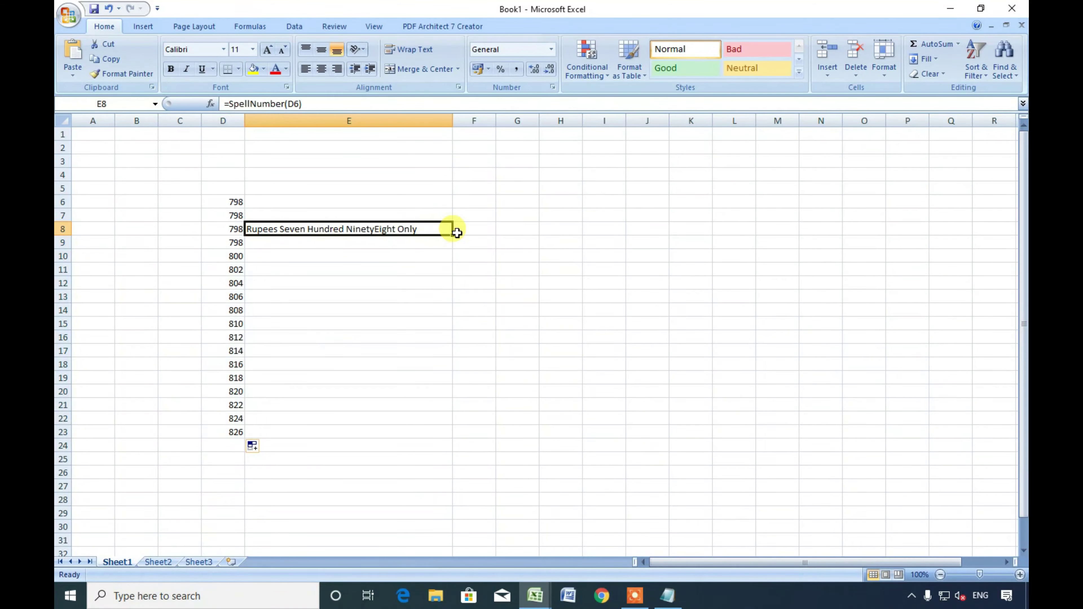
pyautogui.moveTo(453, 235); pyautogui.dragTo(447, 458)
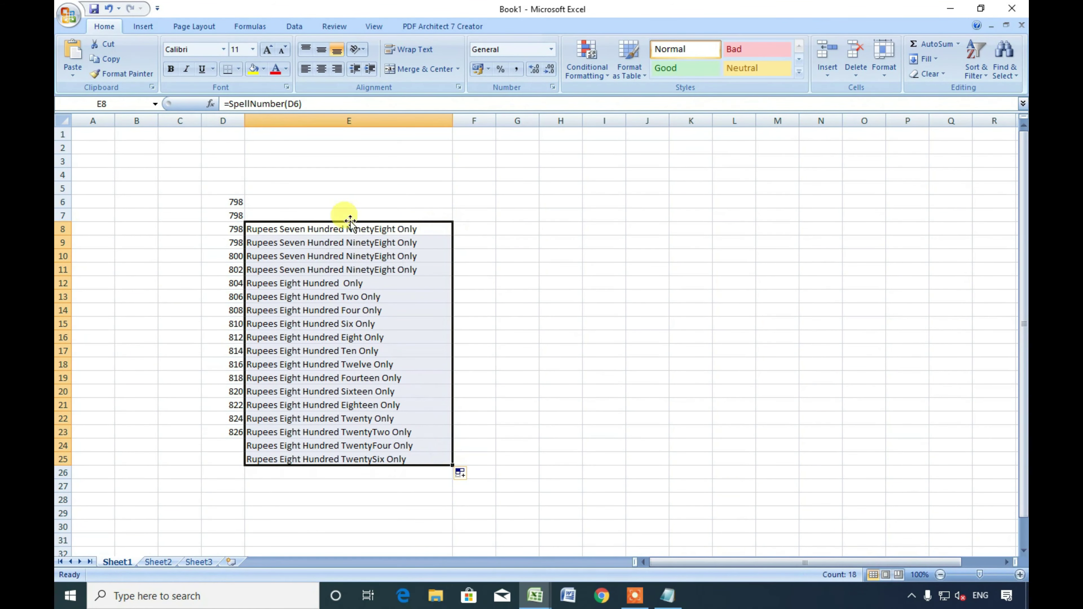
pyautogui.click(528, 298)
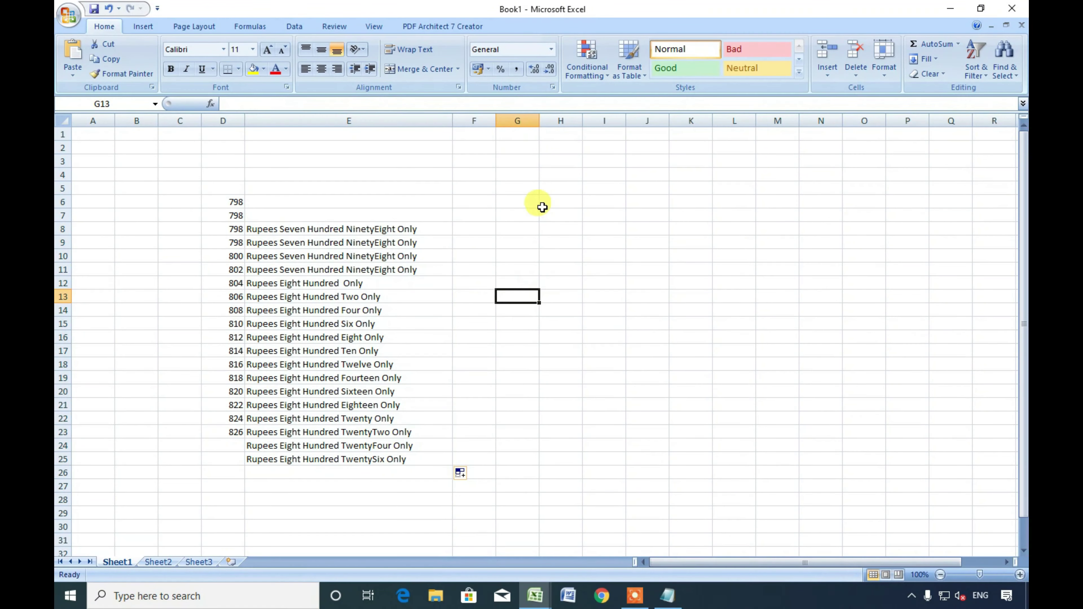
# Enter 23523 in cell G7.
pyautogui.click(523, 213)
pyautogui.write('fsdfgsd')
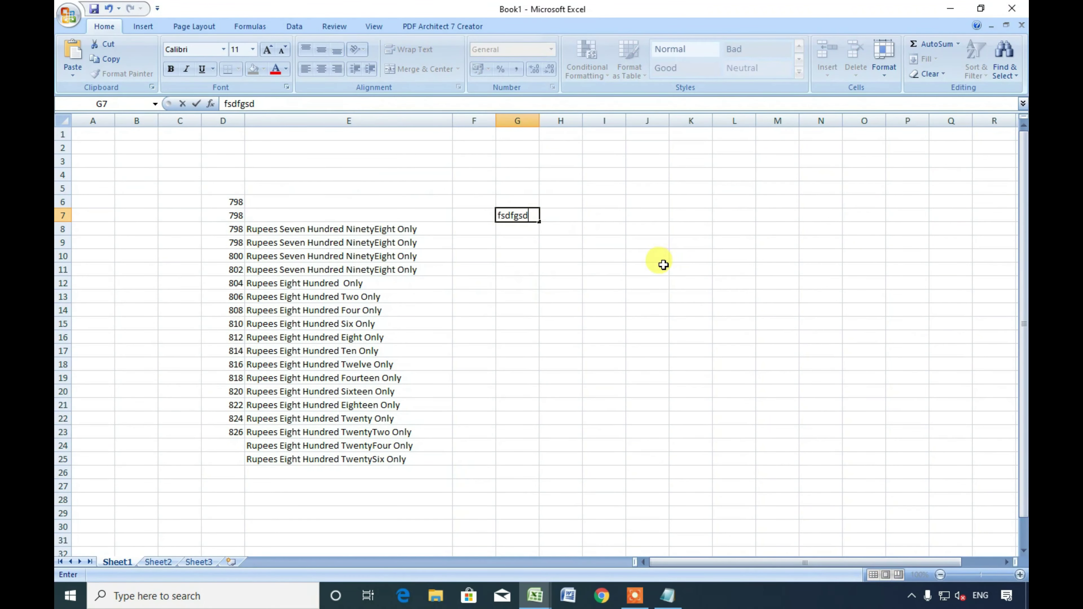
pyautogui.write('235')
pyautogui.click(663, 265)
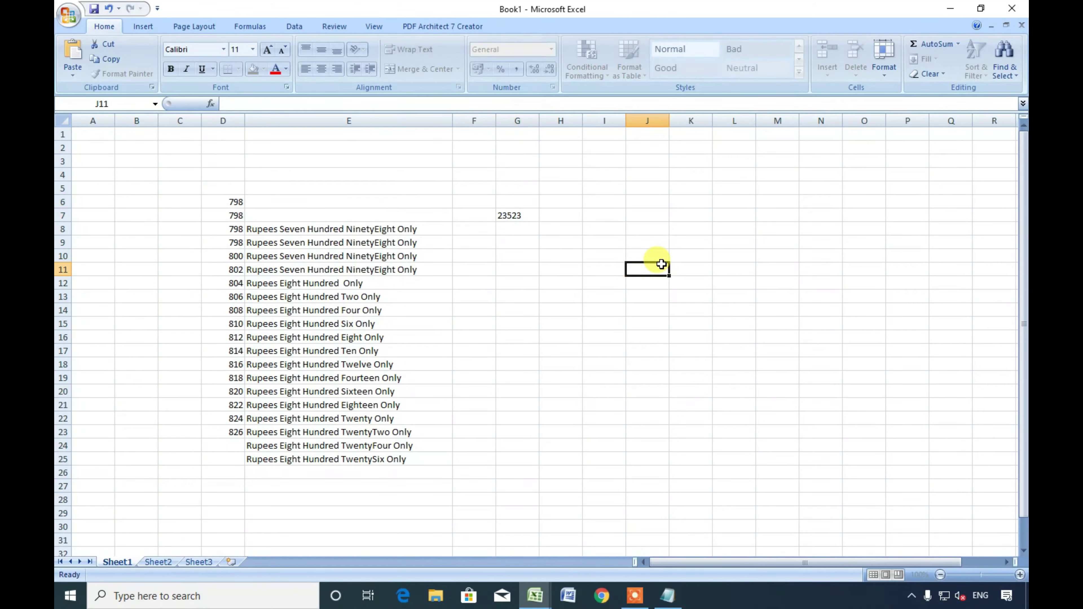
# Enter =SpellNumber(G7) in J7 and widen column J to fit the words.
pyautogui.click(634, 214)
pyautogui.write('=')
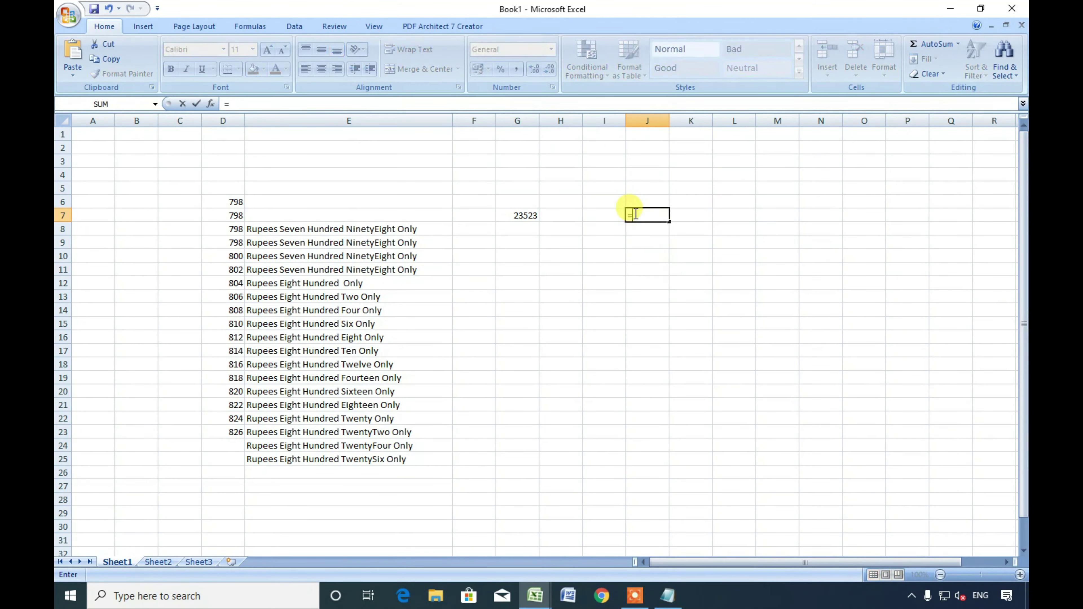
pyautogui.write('sp')
pyautogui.press('Tab')
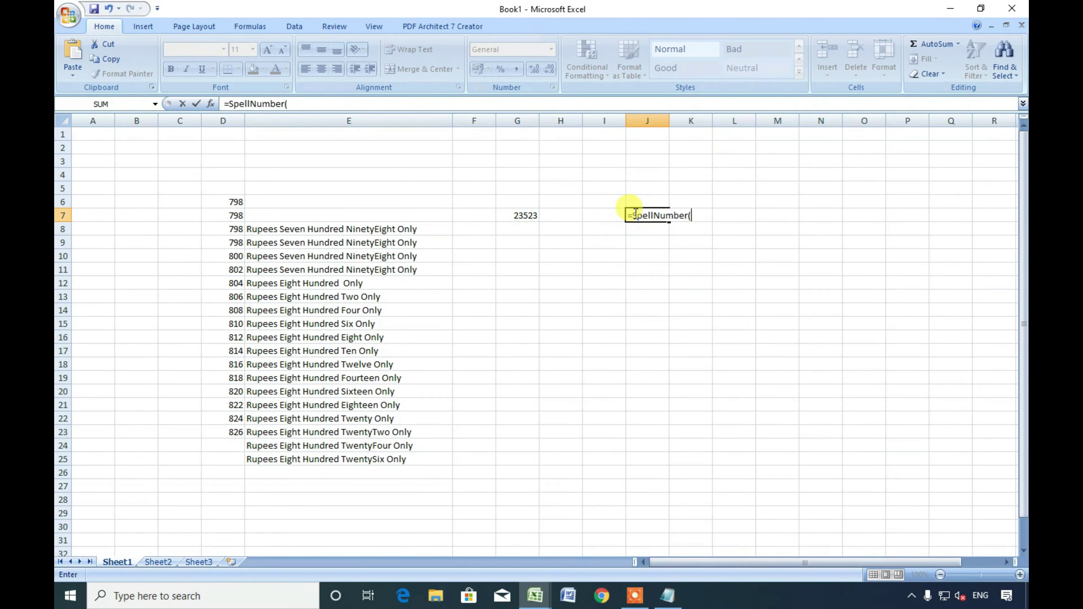
pyautogui.click(504, 218)
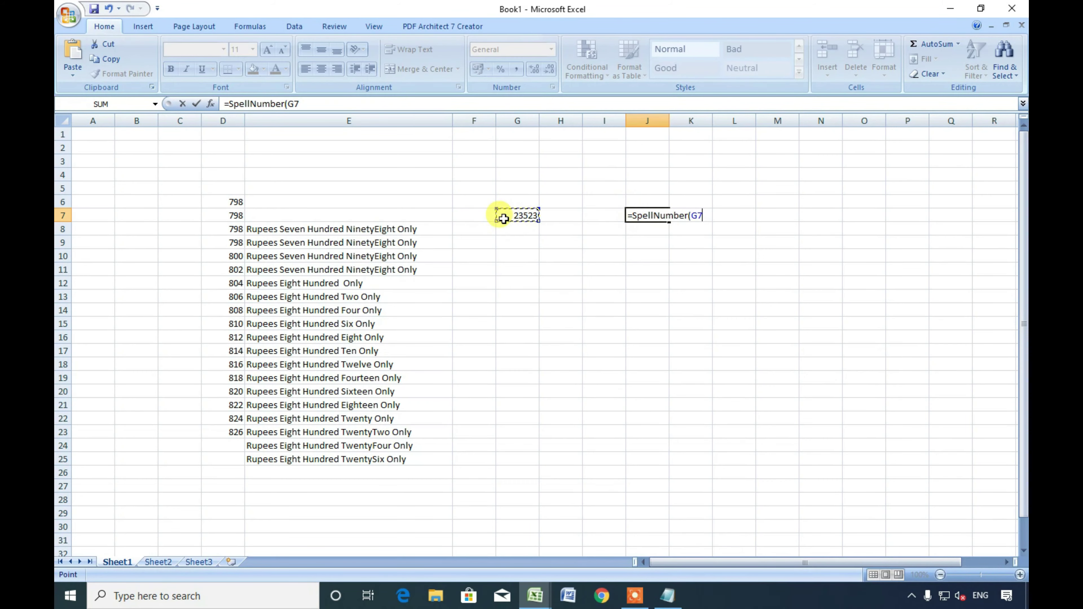
pyautogui.press('Return')
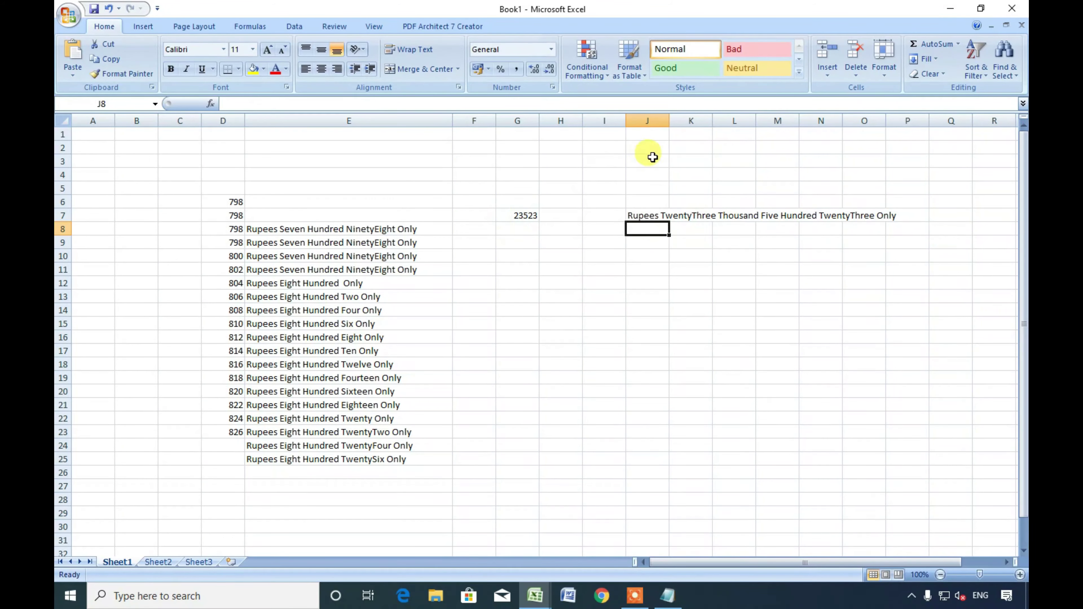
pyautogui.moveTo(668, 121); pyautogui.dragTo(899, 125)
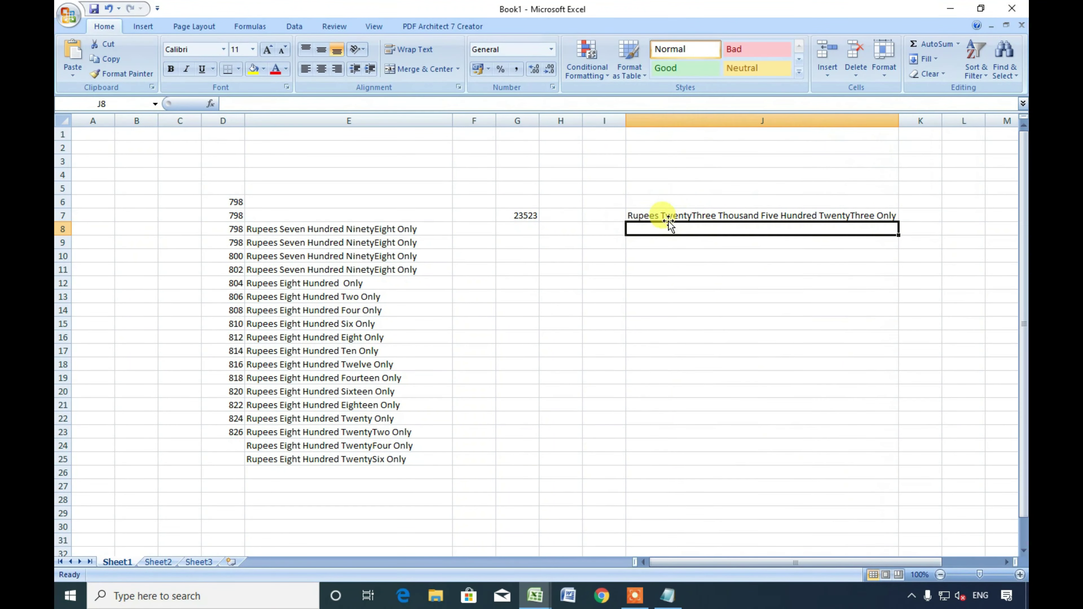
# Review J7's formula, recommit it unchanged, and bring up the open Excel and VBA windows.
pyautogui.click(663, 213)
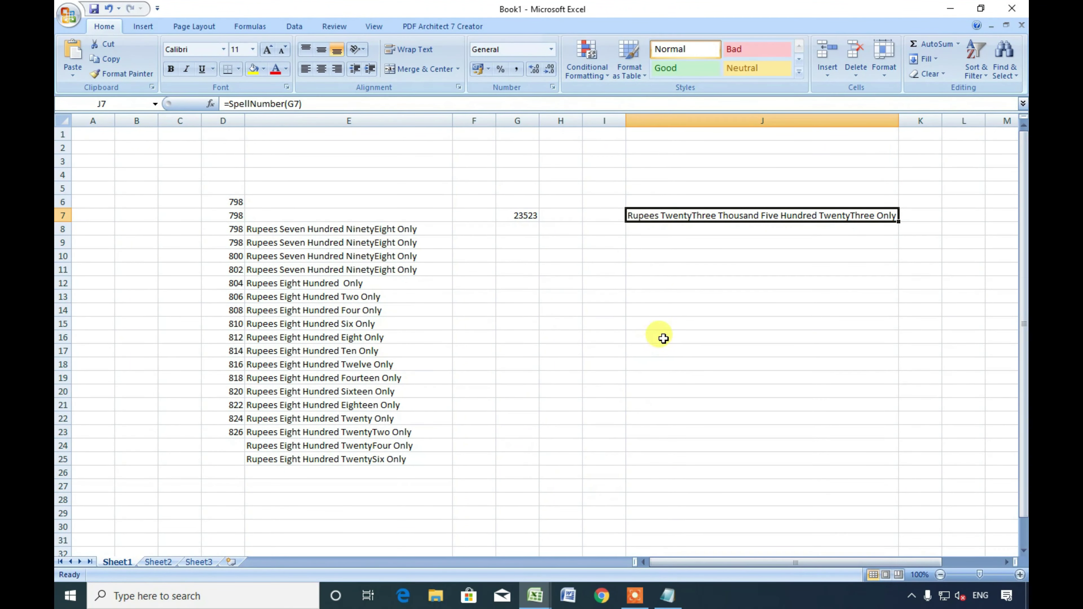
pyautogui.keyDown('ctrl'); pyautogui.scroll(1, 660, 314); pyautogui.keyUp('ctrl')
pyautogui.keyDown('ctrl'); pyautogui.scroll(1, 665, 319); pyautogui.keyUp('ctrl')
pyautogui.keyDown('ctrl'); pyautogui.scroll(2, 665, 318); pyautogui.keyUp('ctrl')
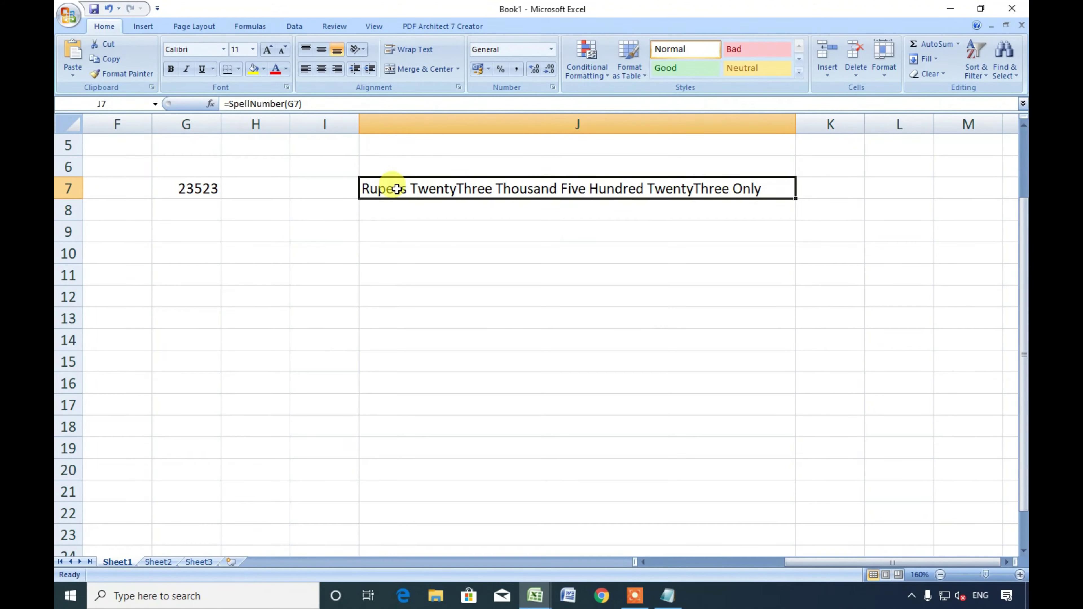
pyautogui.doubleClick(409, 189)
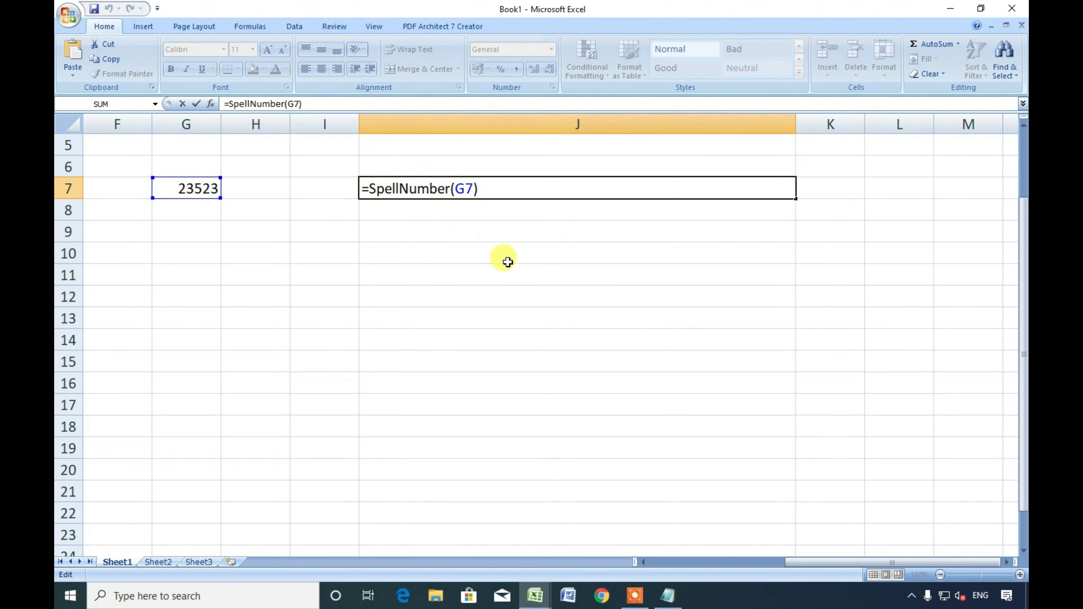
pyautogui.press('Return')
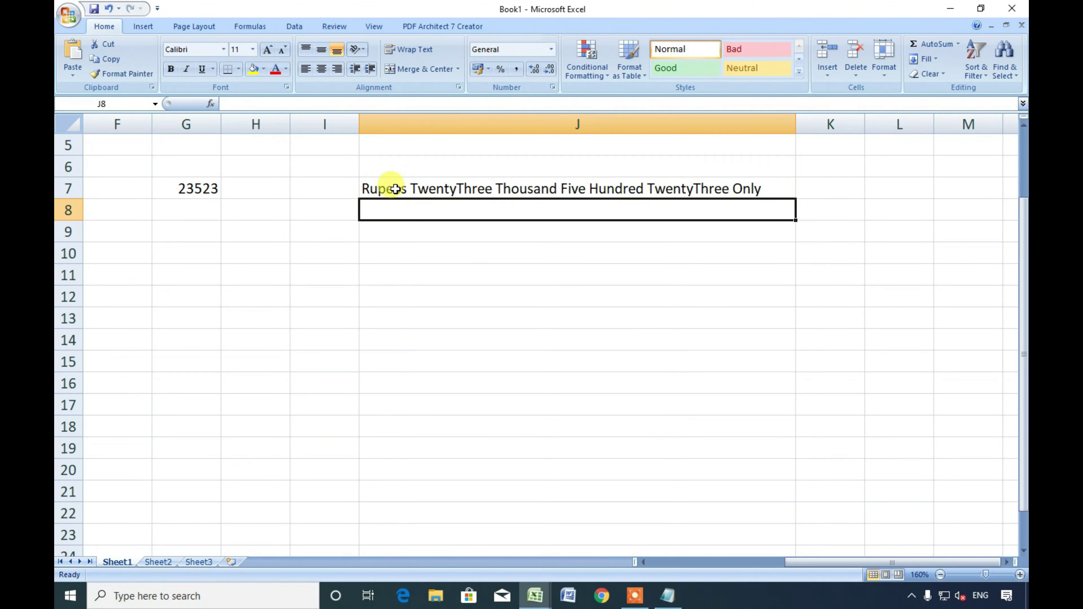
pyautogui.moveTo(798, 562); pyautogui.dragTo(747, 563)
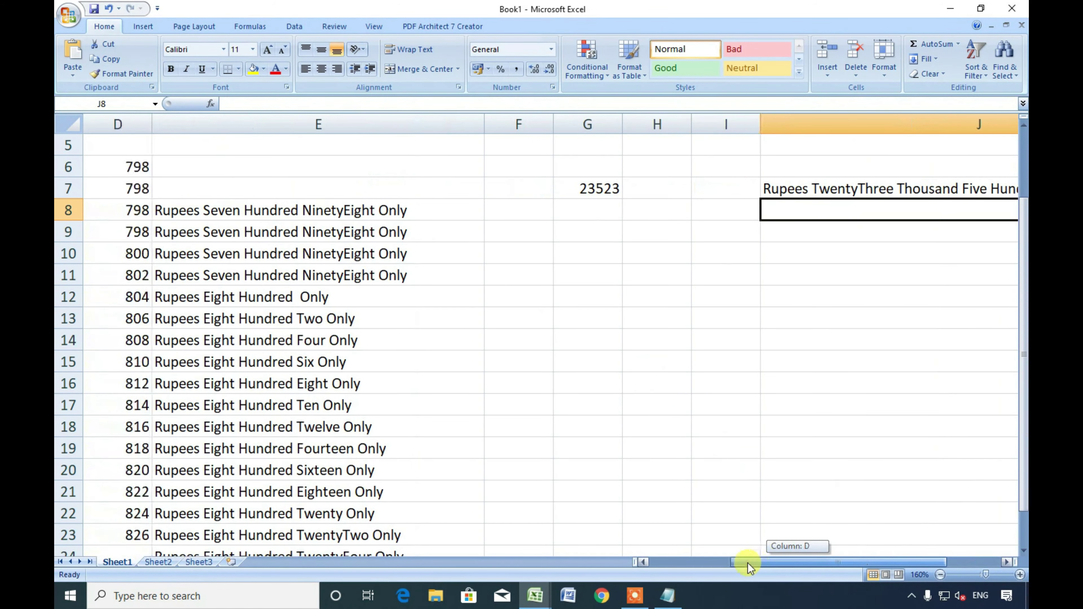
pyautogui.click(598, 274)
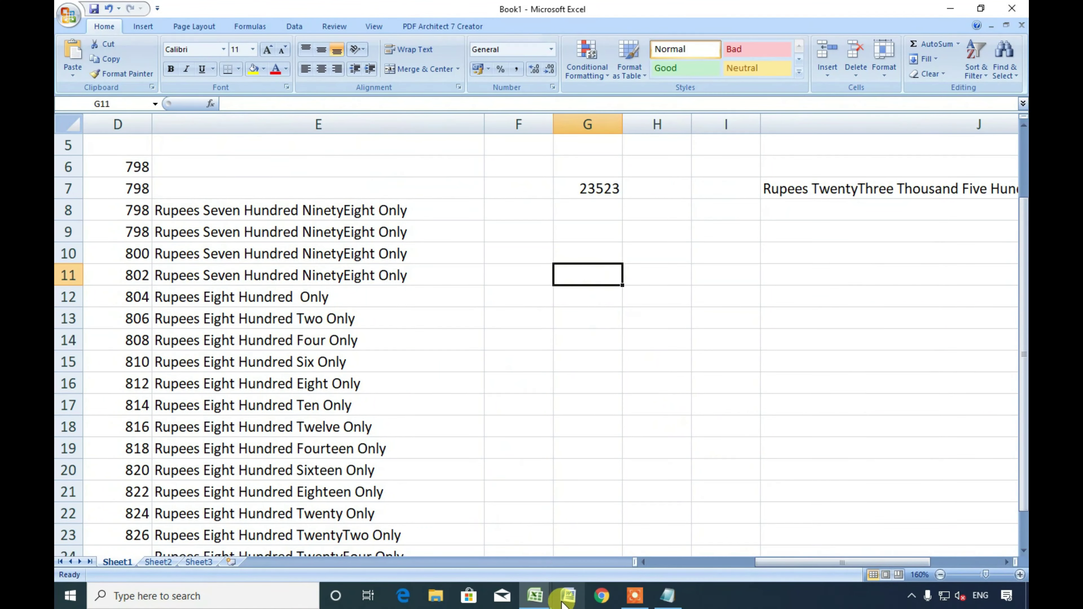
pyautogui.click(535, 596)
# In the VBA editor, locate the 'Rupees' text in the SpellNumber code with Find.
pyautogui.click(587, 541)
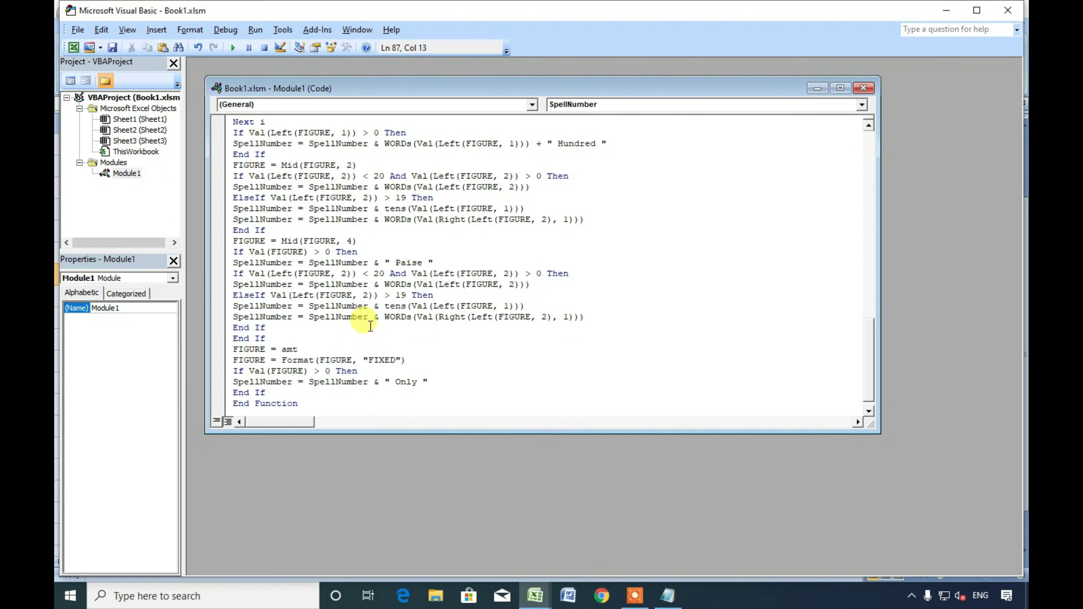
pyautogui.scroll(-1, 370, 326)
pyautogui.scroll(1, 370, 326)
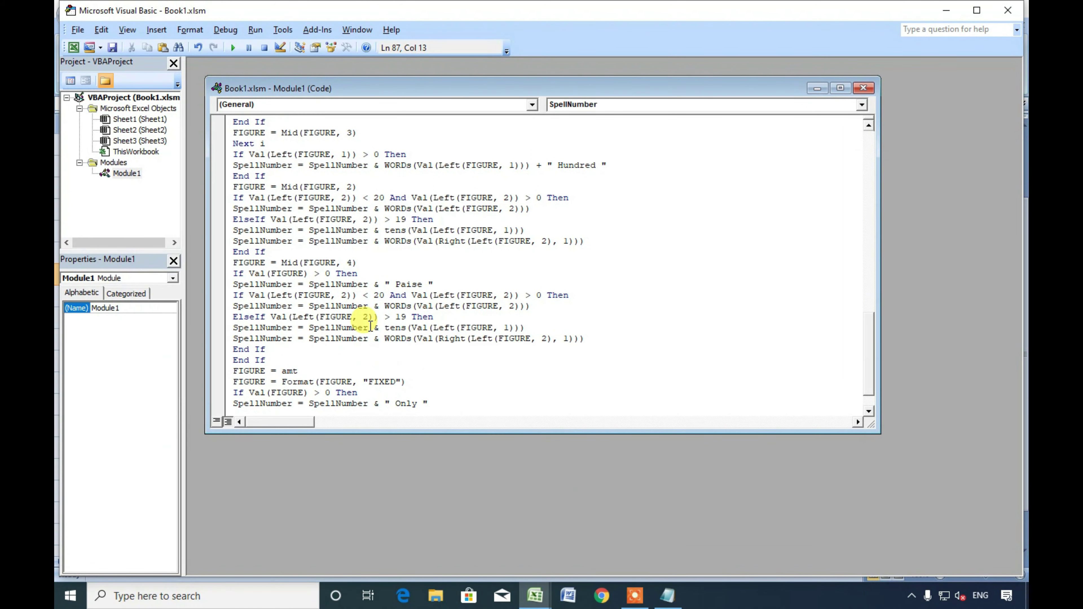
pyautogui.scroll(2, 370, 326)
pyautogui.scroll(2, 370, 326)
pyautogui.scroll(2, 370, 326)
pyautogui.scroll(2, 370, 327)
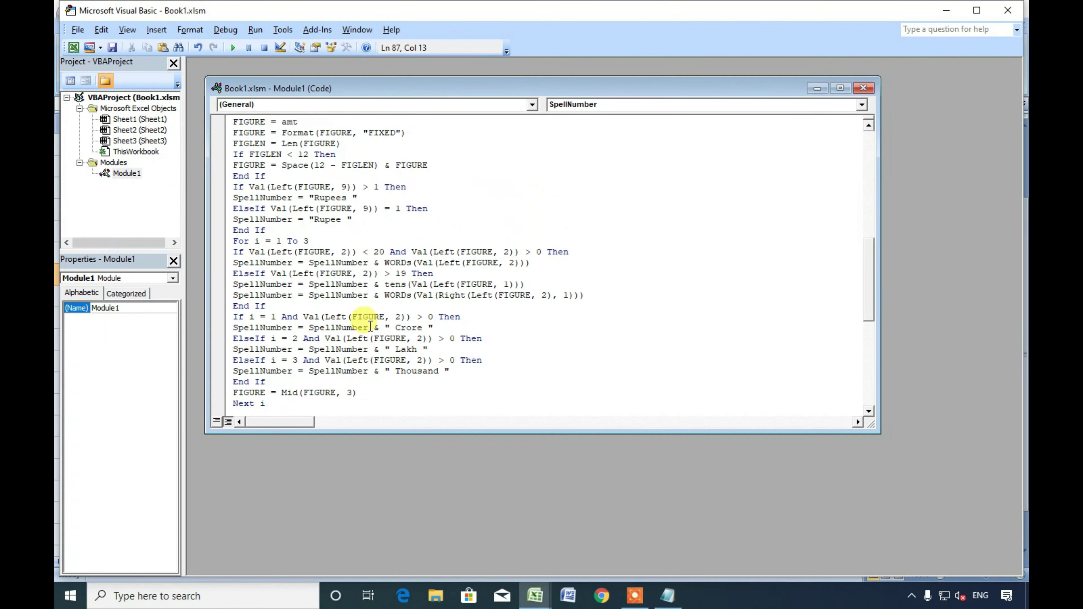
pyautogui.scroll(3, 370, 326)
pyautogui.scroll(5, 370, 326)
pyautogui.scroll(3, 370, 326)
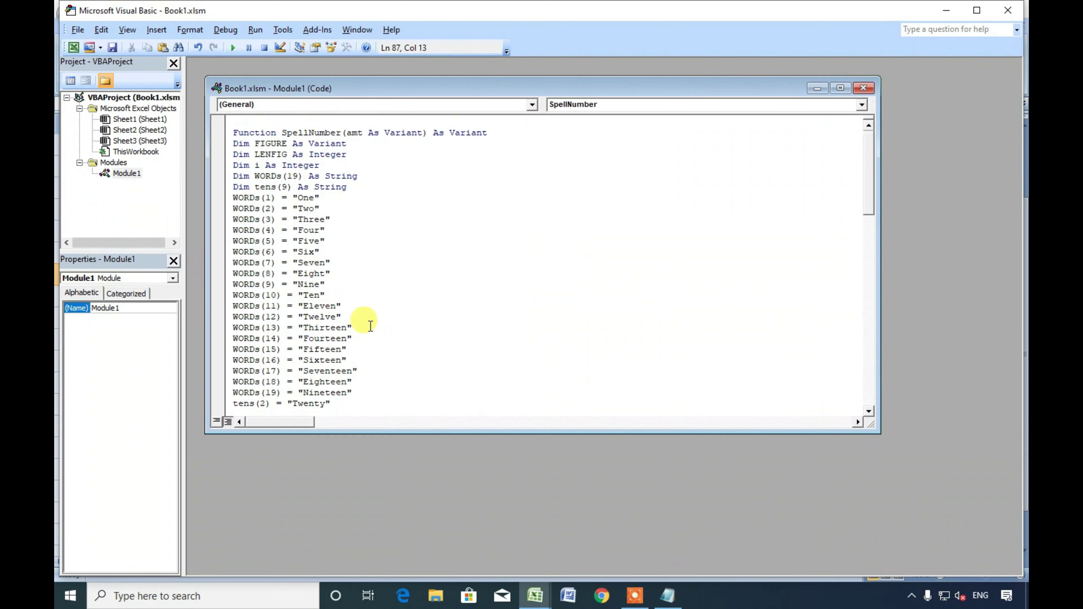
pyautogui.scroll(-7, 370, 326)
pyautogui.scroll(-4, 370, 327)
pyautogui.scroll(-2, 370, 326)
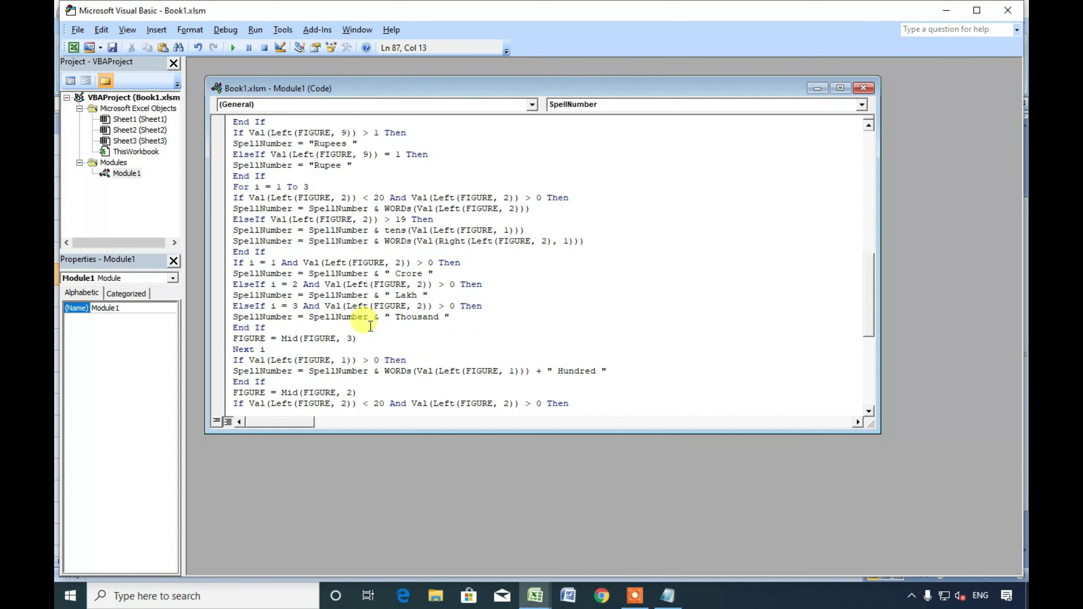
pyautogui.scroll(-3, 370, 326)
pyautogui.hotkey('ctrl', 'f')
pyautogui.write('rupees')
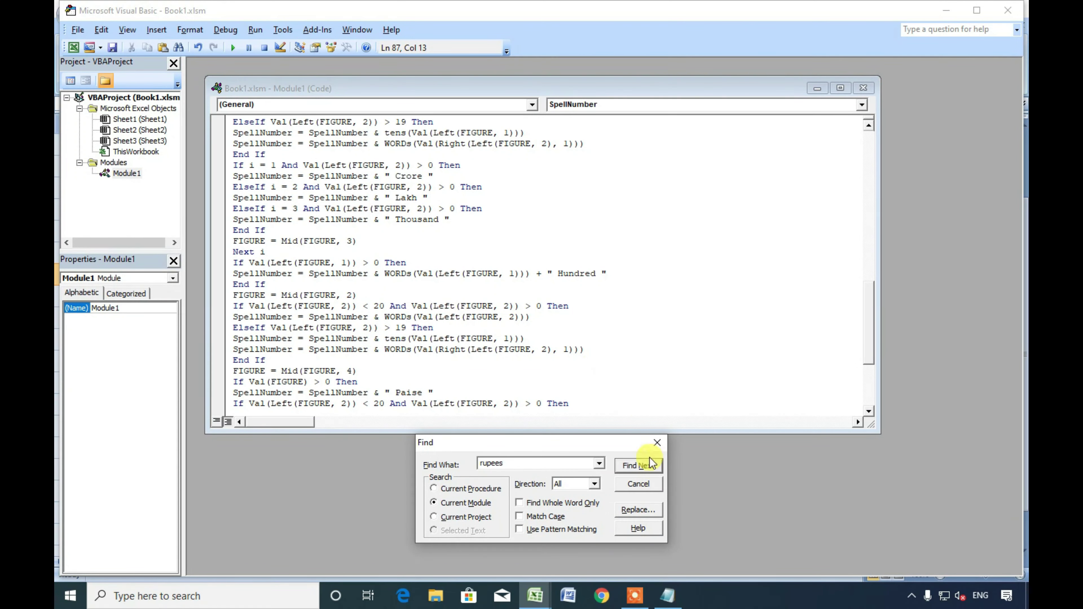
pyautogui.click(647, 464)
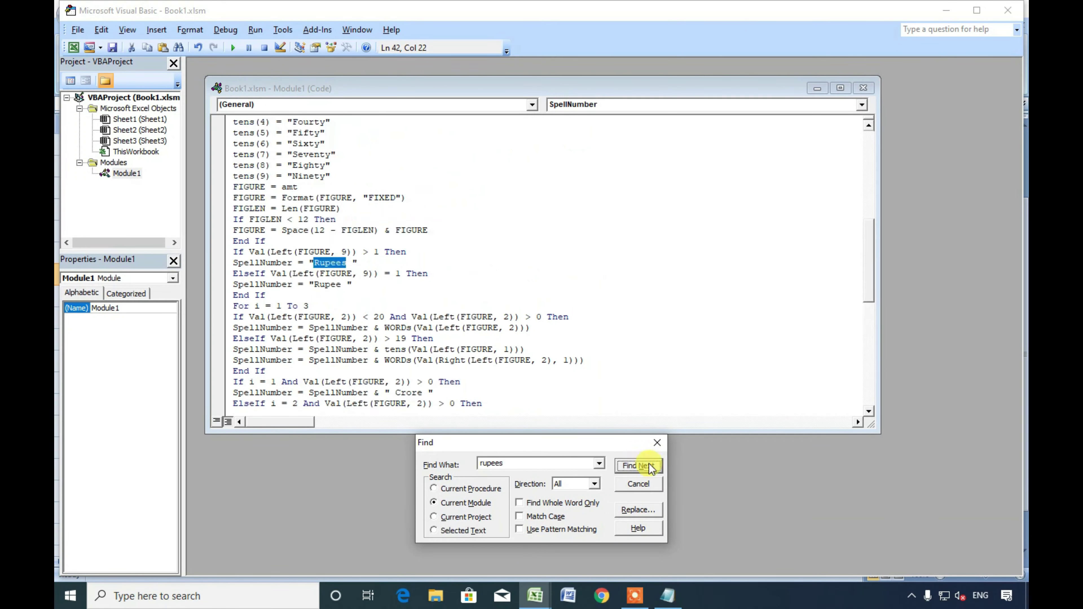
pyautogui.press('Escape')
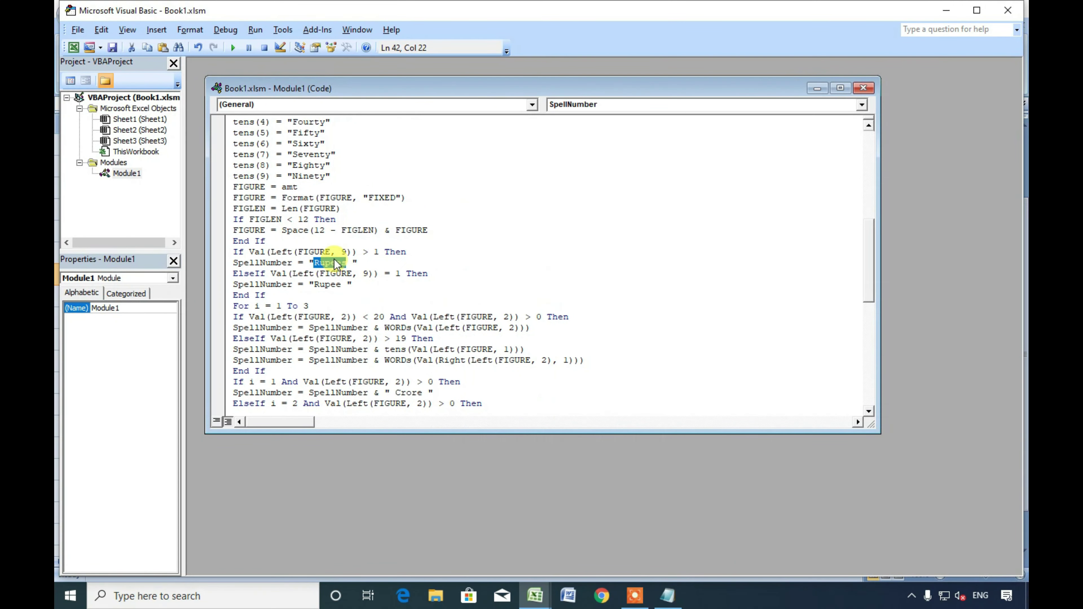
# Delete Rupees from inside the quotes, leaving an empty string.
pyautogui.click(344, 262)
pyautogui.doubleClick(347, 263)
pyautogui.click(352, 262)
pyautogui.moveTo(352, 262); pyautogui.dragTo(327, 261)
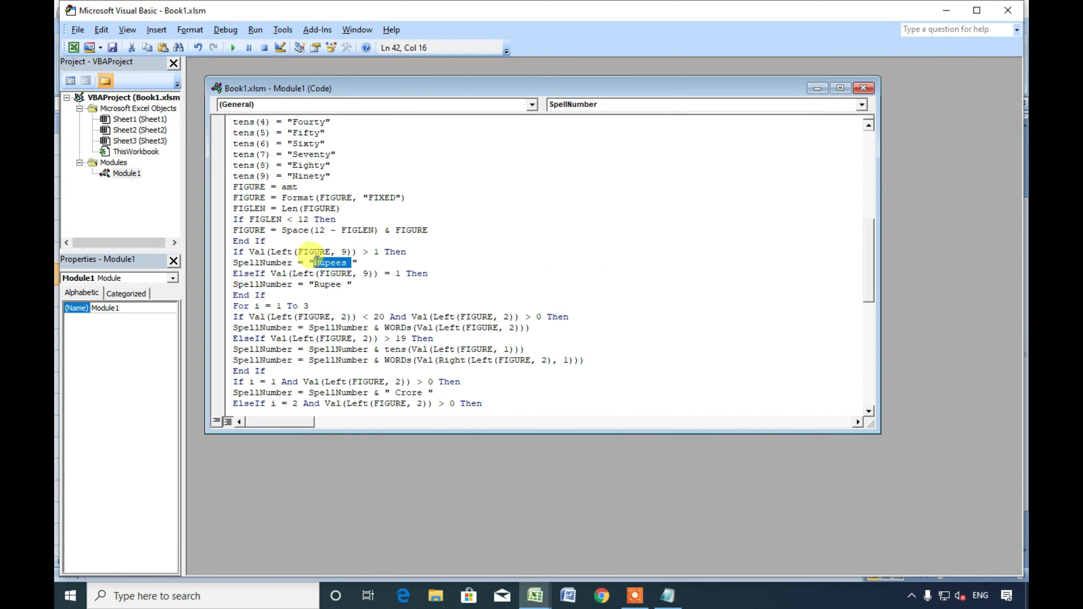
pyautogui.press('Delete')
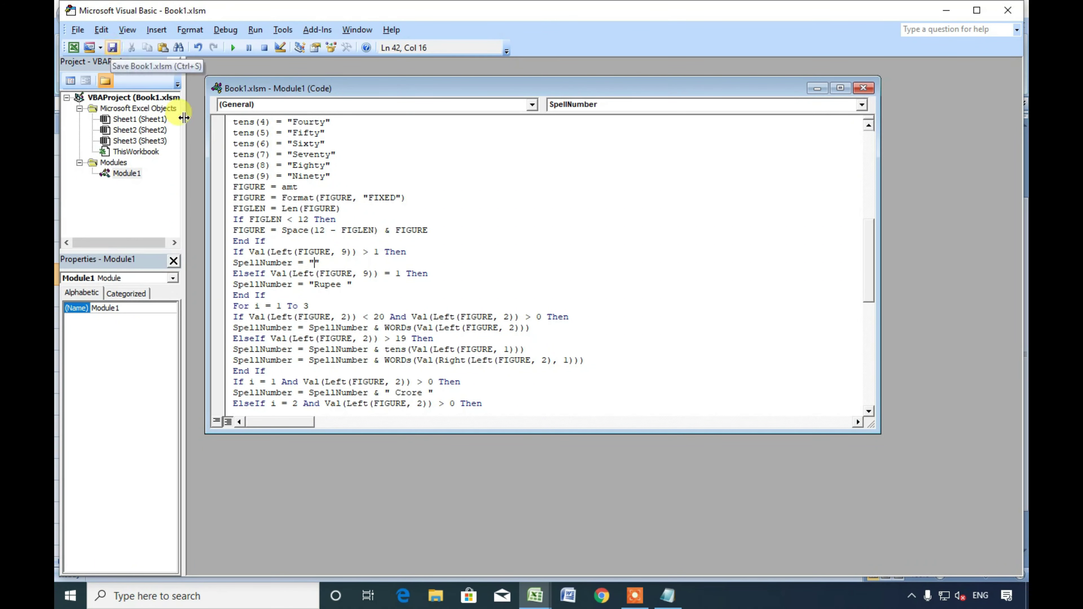
# Enter =SpellNumber(G7) in J8 to spell 23523 without the Rupees prefix.
pyautogui.moveTo(535, 596)
pyautogui.click(454, 501)
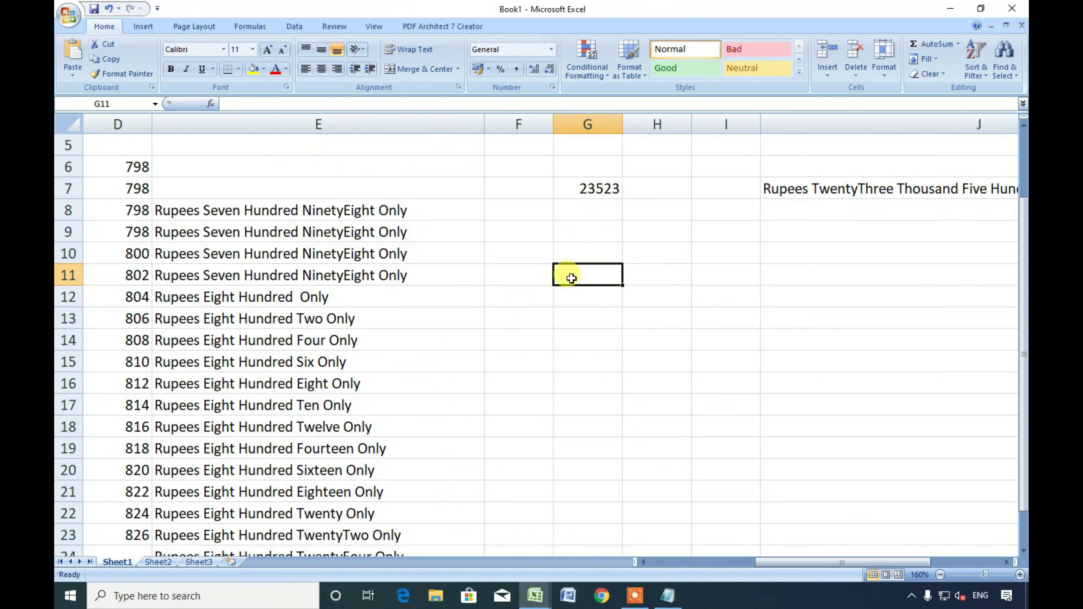
pyautogui.click(841, 214)
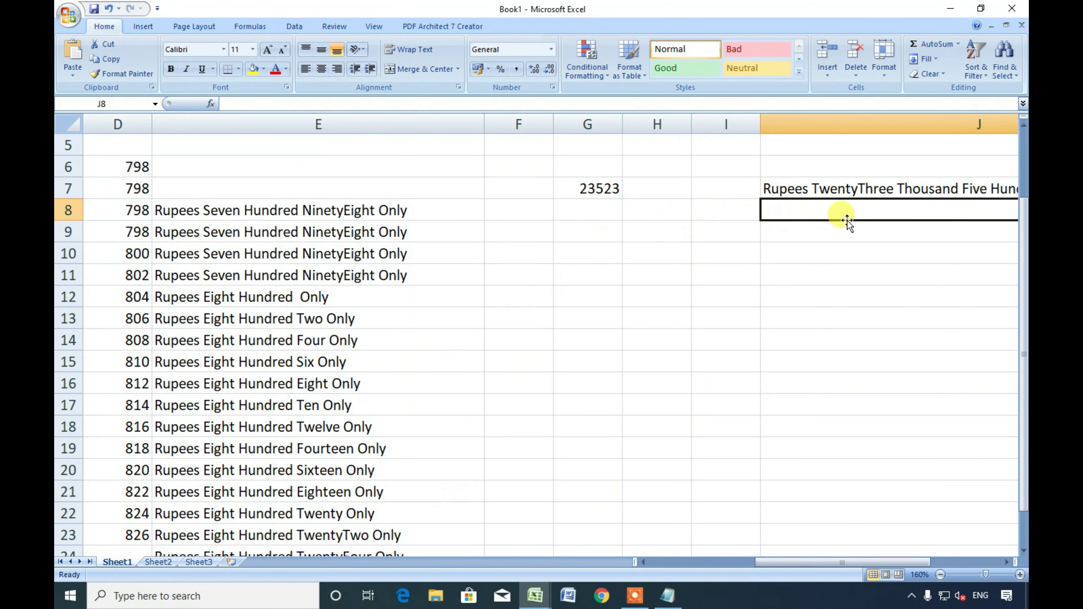
pyautogui.write('=s')
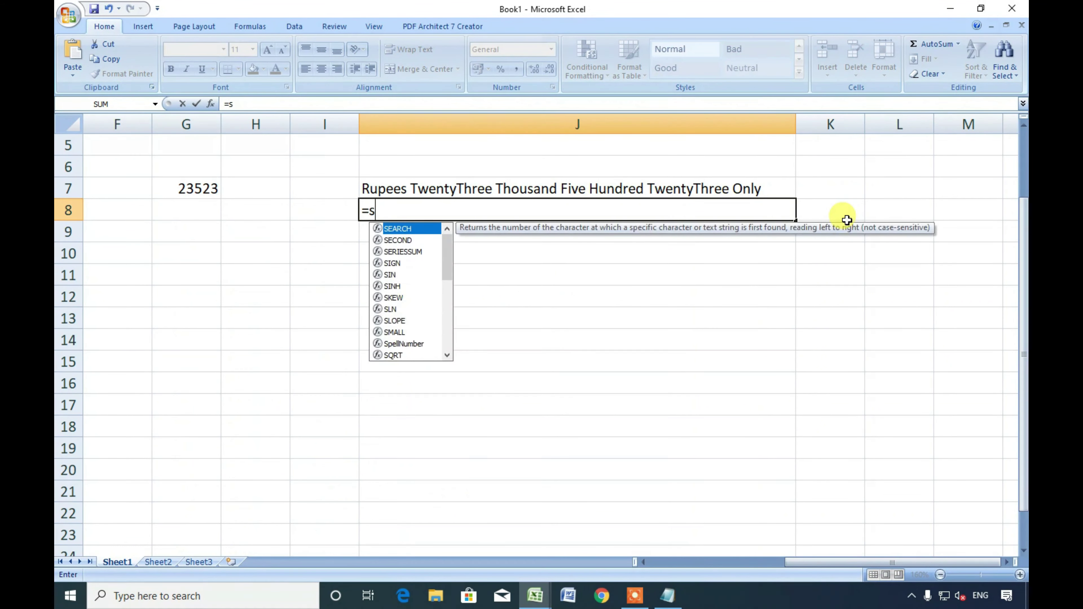
pyautogui.write('p')
pyautogui.press('Tab')
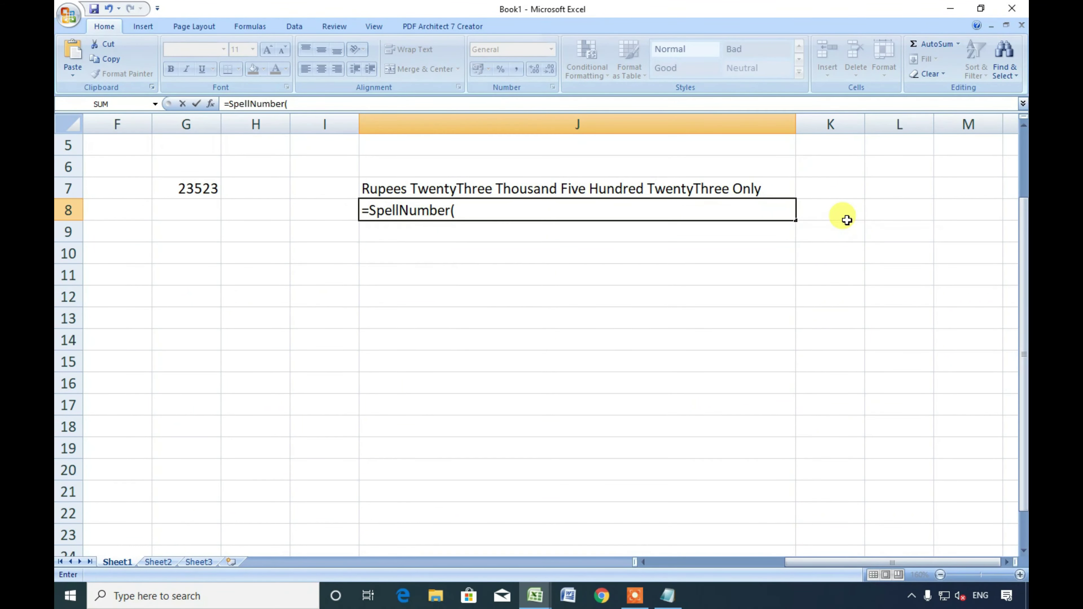
pyautogui.click(208, 188)
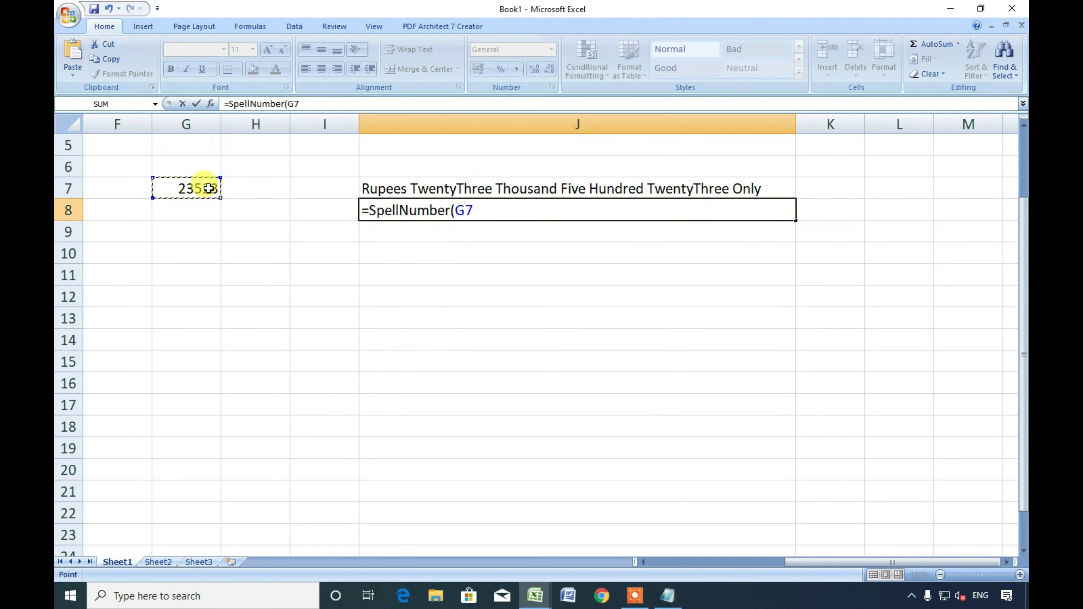
pyautogui.press('Return')
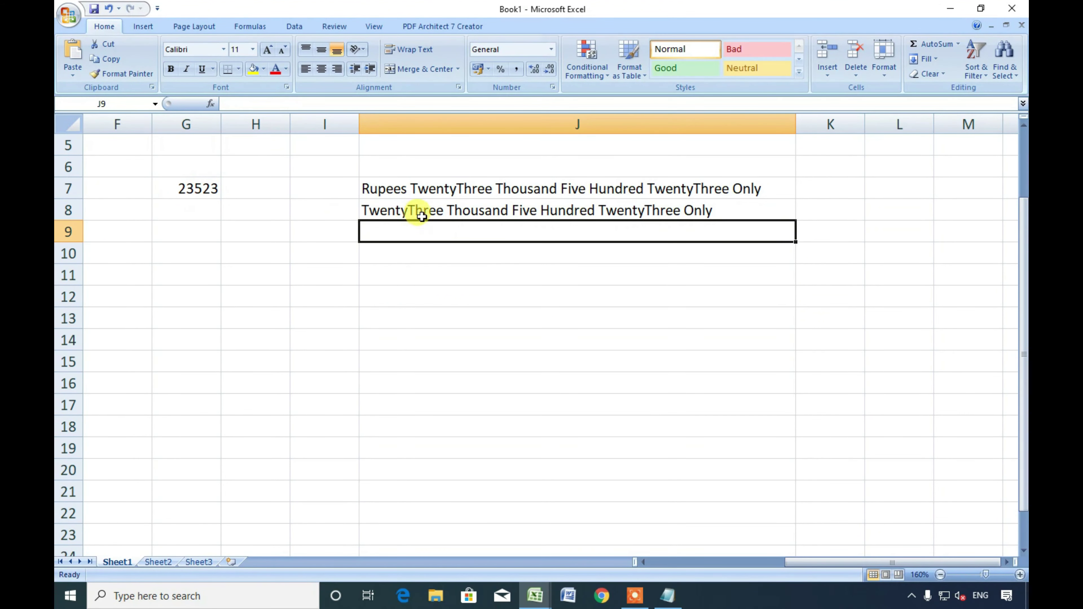
# Enter the numbers 23, 56 and 42 in cells H9, H10 and H11.
pyautogui.click(255, 228)
pyautogui.write('23')
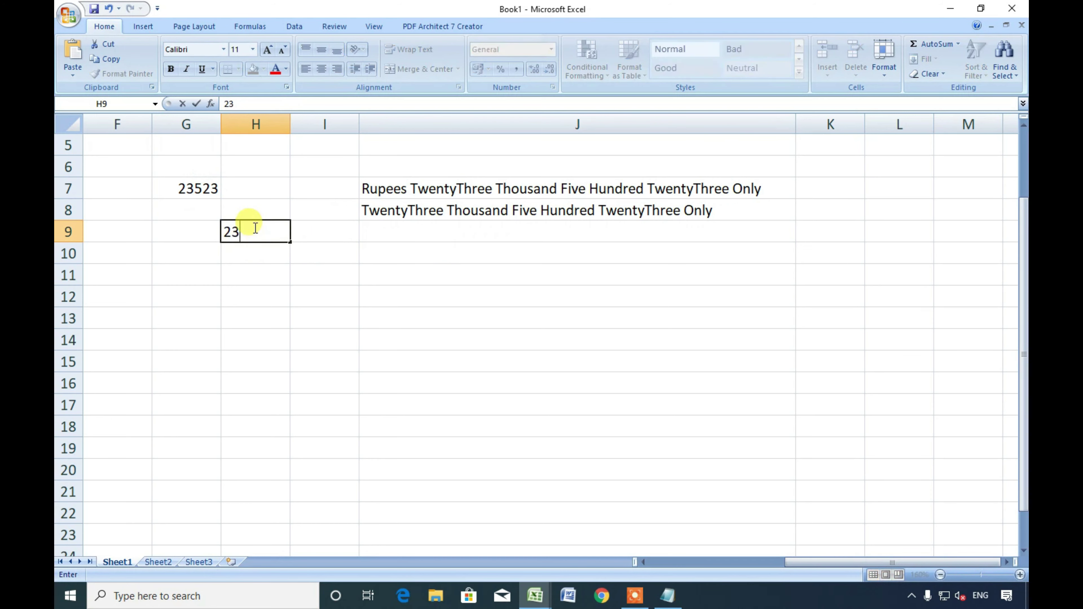
pyautogui.press('Return')
pyautogui.press('Return')
pyautogui.press('Up')
pyautogui.write('56')
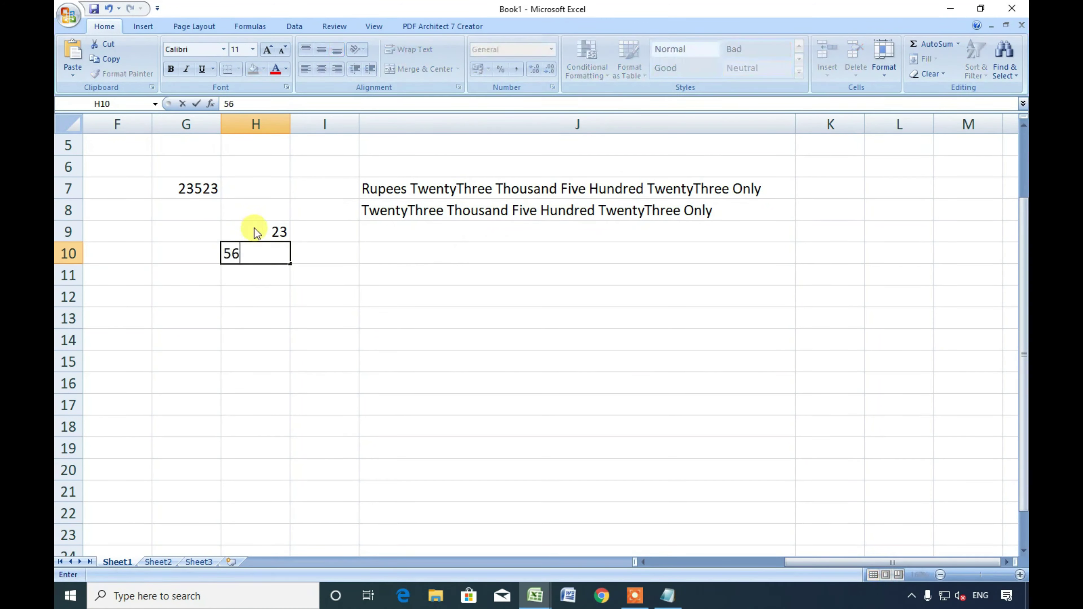
pyautogui.press('Return')
pyautogui.write('42')
pyautogui.press('Return')
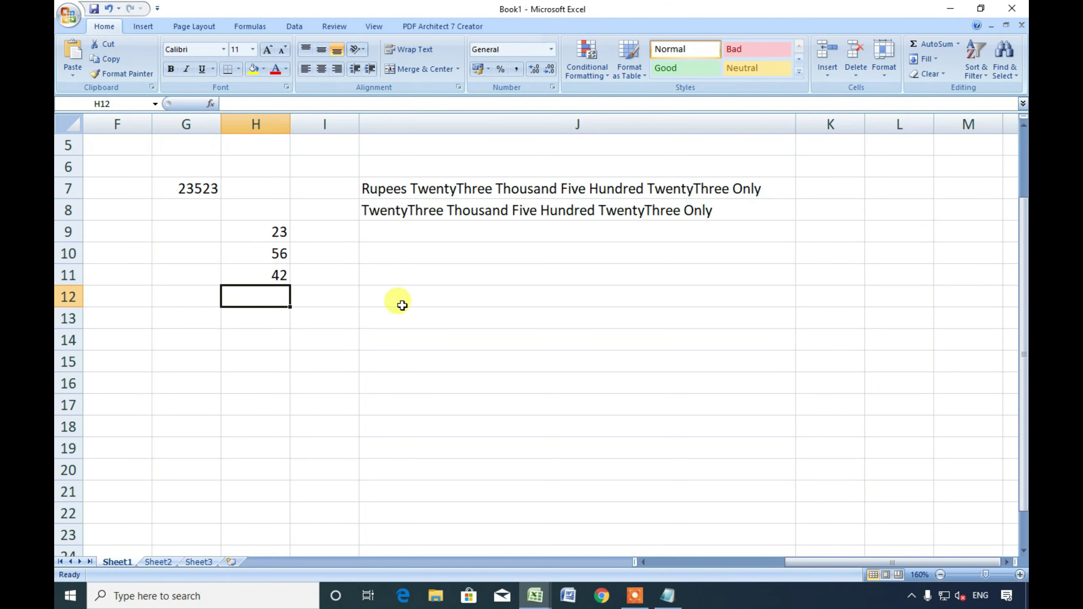
pyautogui.click(459, 230)
pyautogui.click(702, 211)
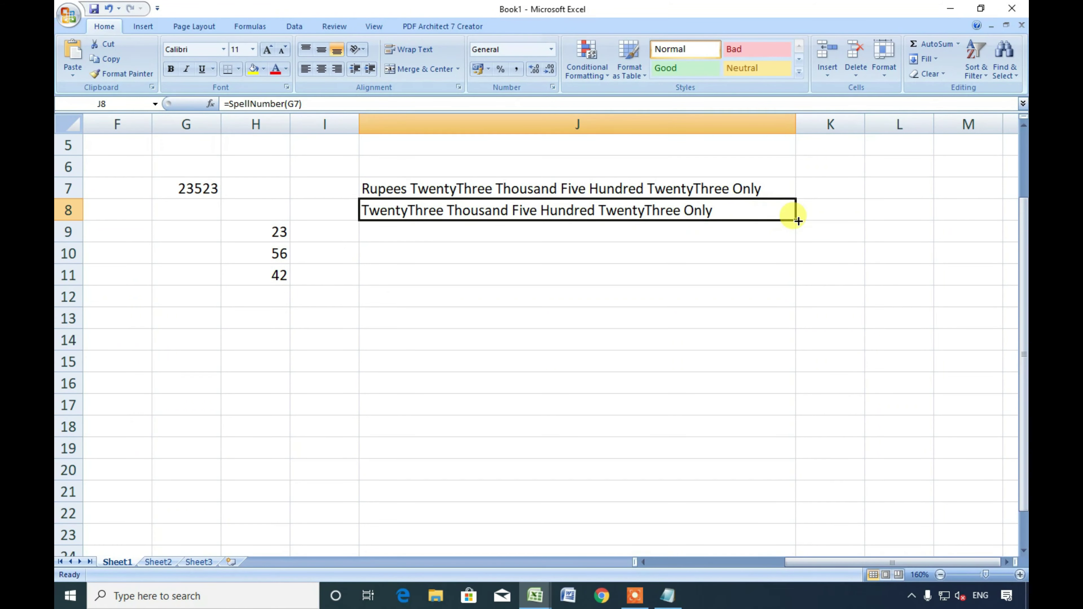
# Copy J8's formula down, then rewrite J9 as =SpellNumber(H9).
pyautogui.moveTo(797, 221); pyautogui.dragTo(787, 283)
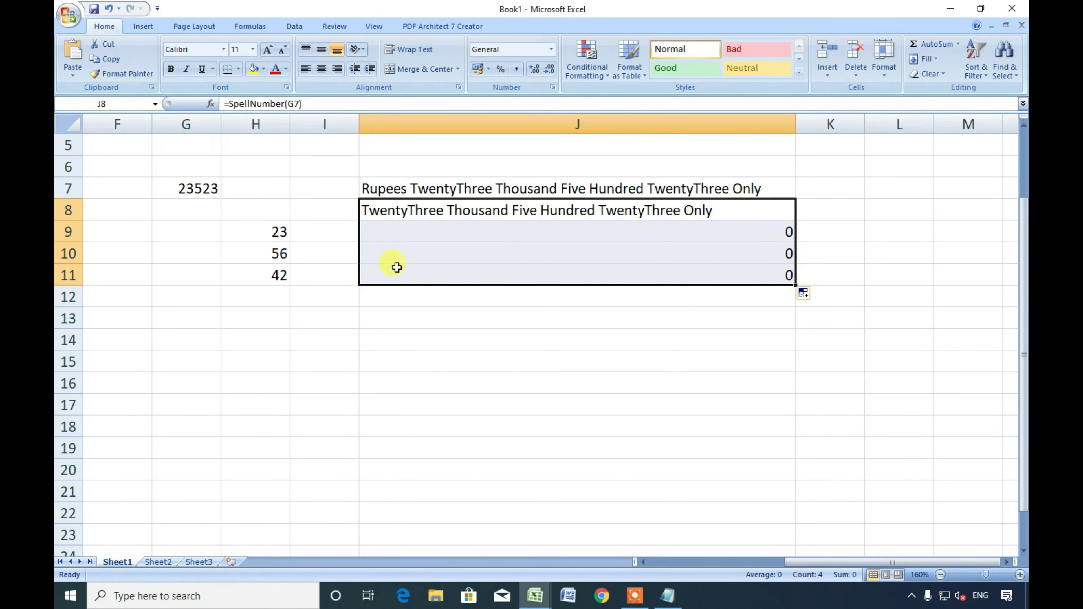
pyautogui.click(403, 254)
pyautogui.click(416, 230)
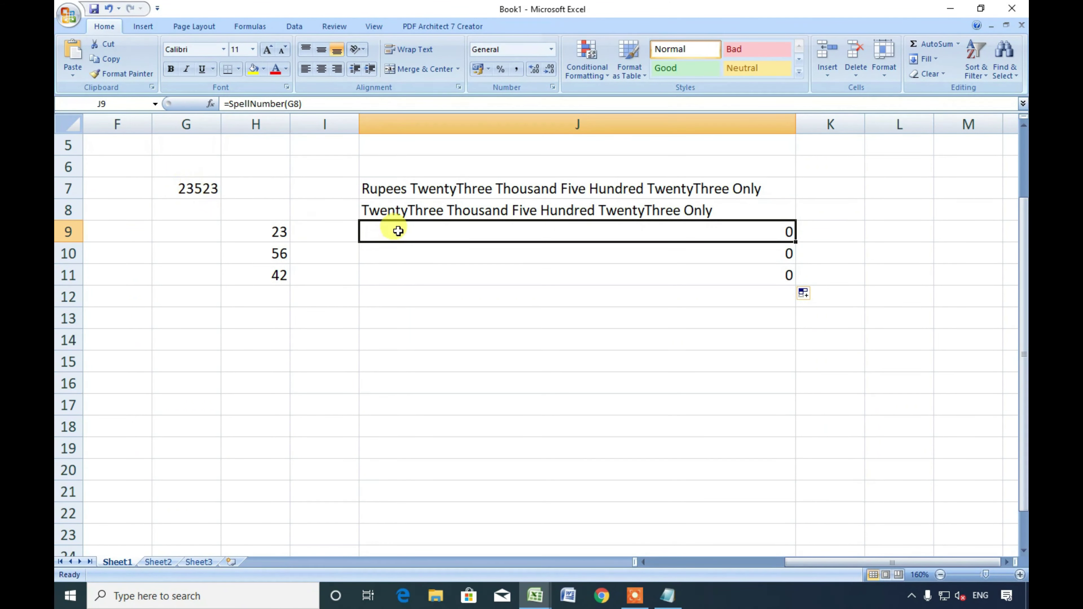
pyautogui.write('=spe')
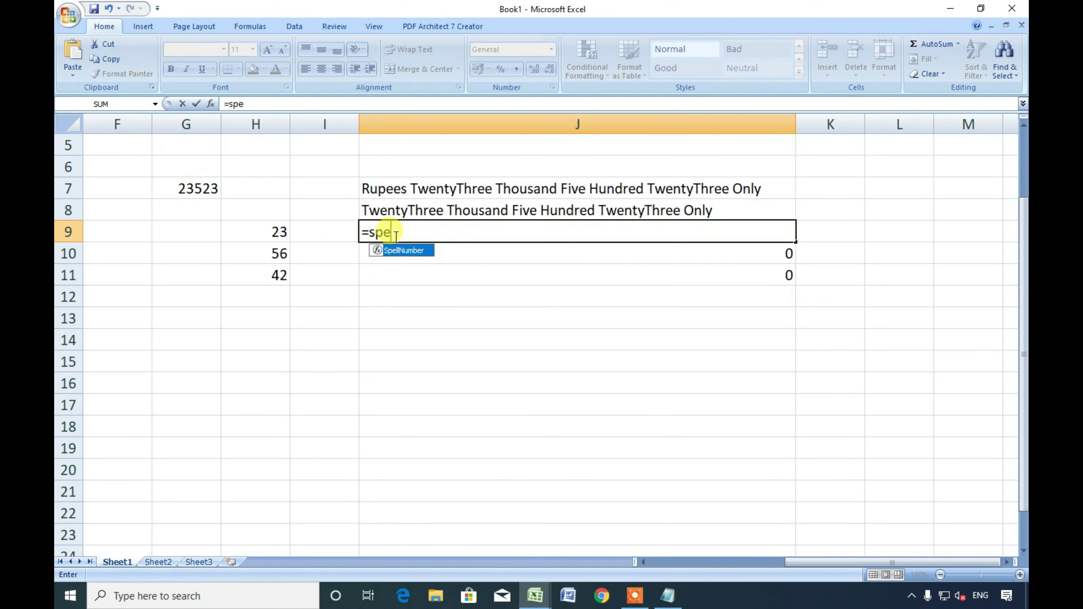
pyautogui.press('Tab')
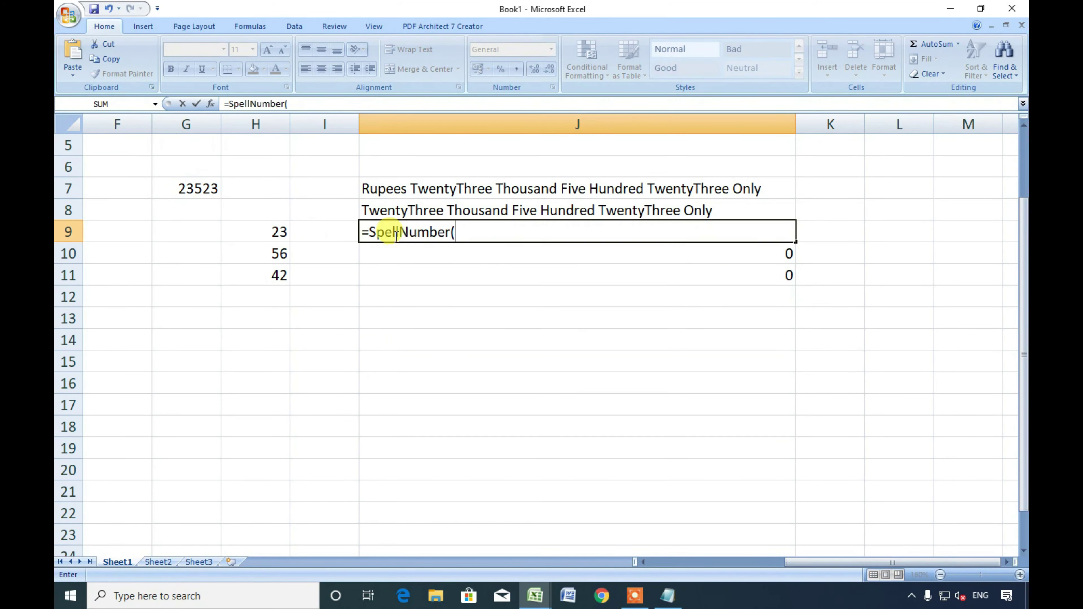
pyautogui.click(282, 230)
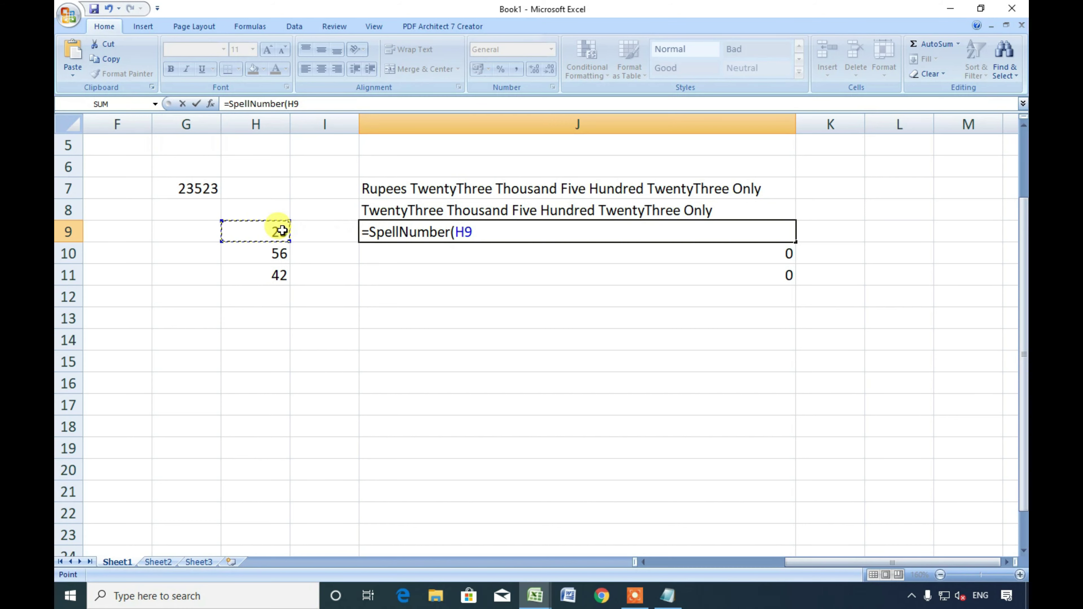
pyautogui.press('Return')
# Fill J9's formula down to J11 and close the Visual Basic editor.
pyautogui.click(773, 235)
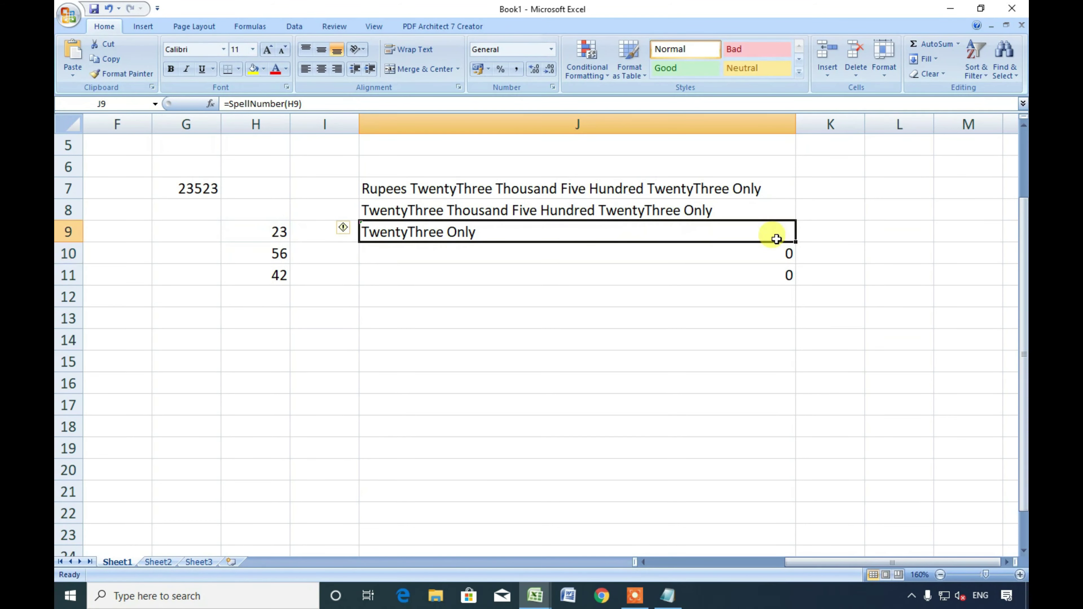
pyautogui.moveTo(797, 242); pyautogui.dragTo(793, 282)
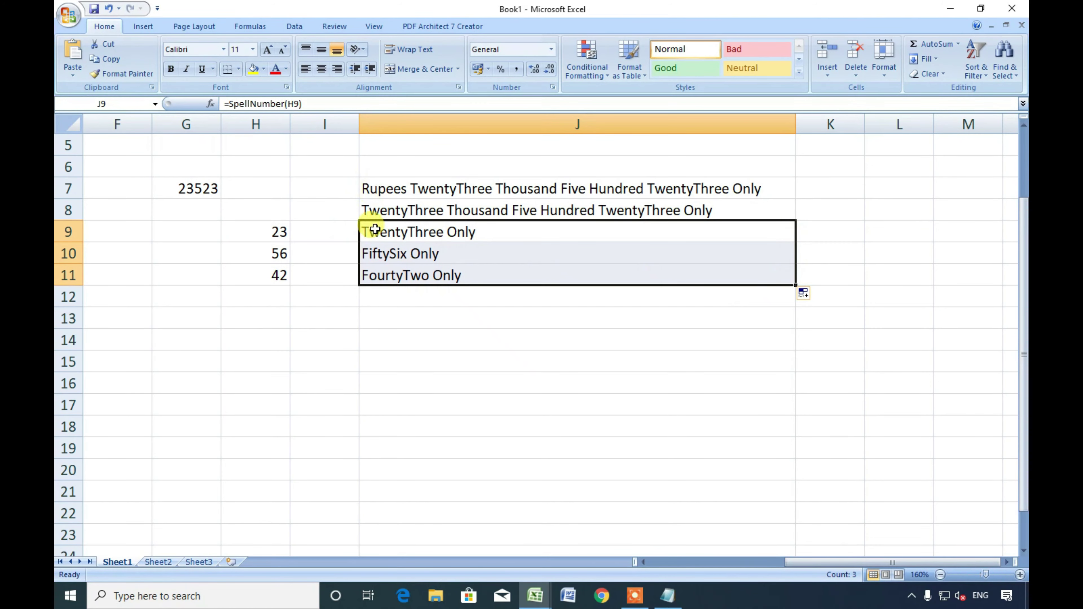
pyautogui.click(444, 339)
pyautogui.moveTo(535, 596)
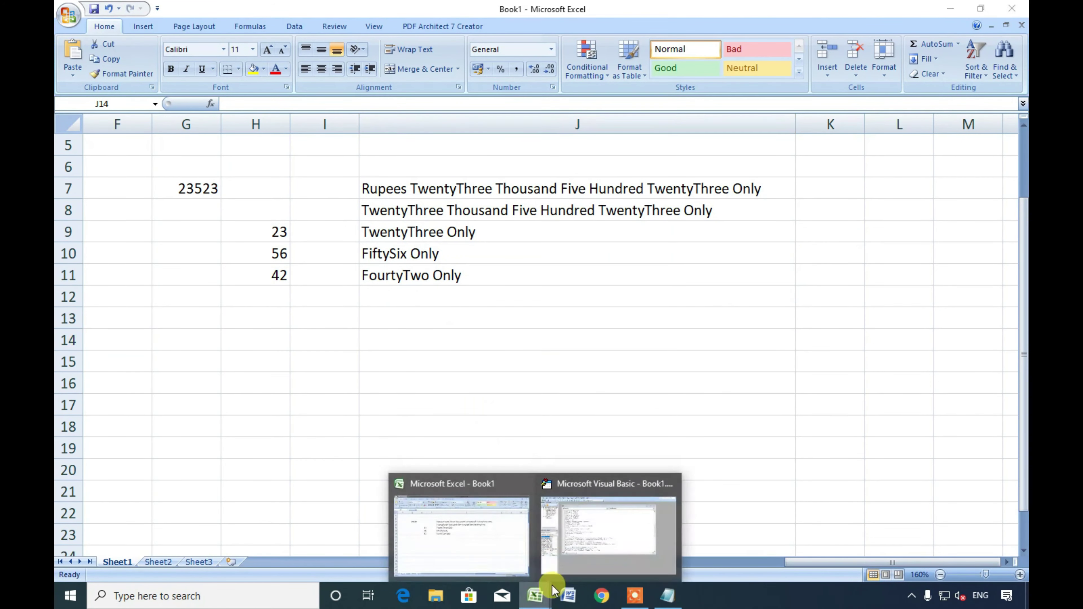
pyautogui.click(578, 522)
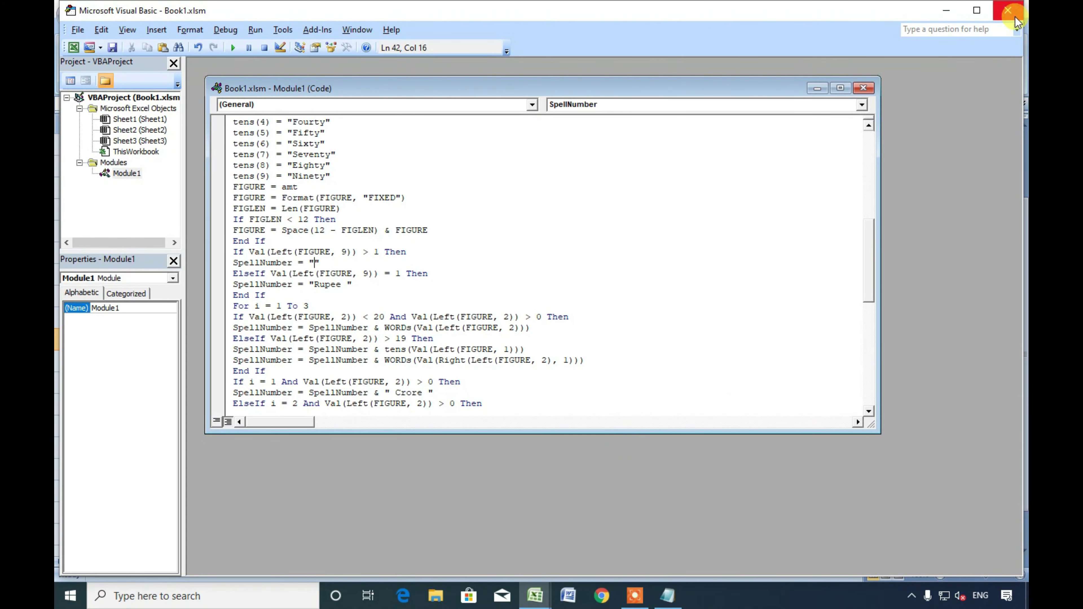
pyautogui.click(1007, 10)
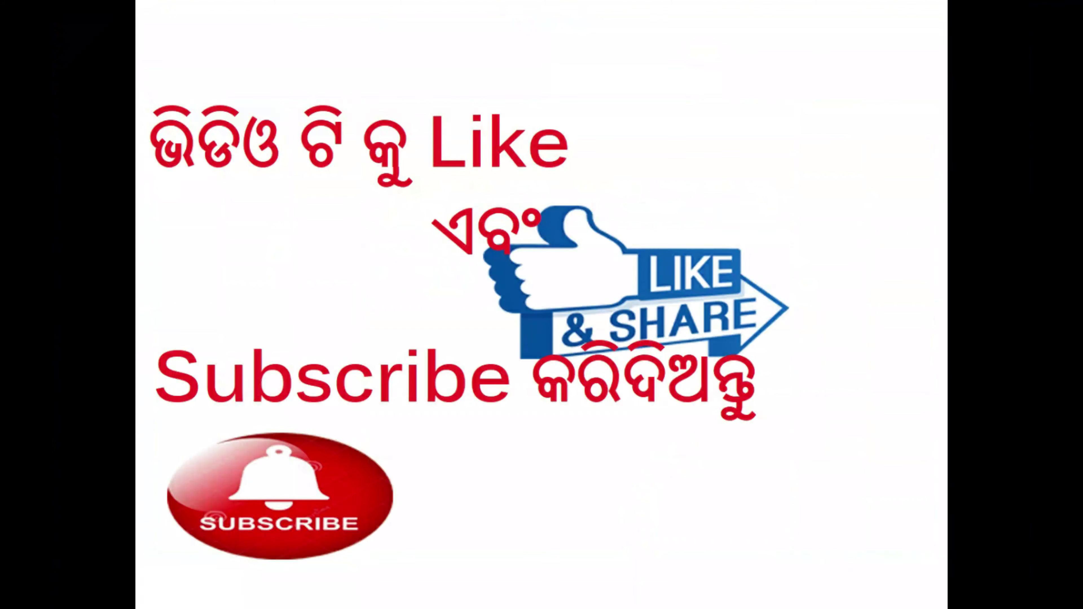